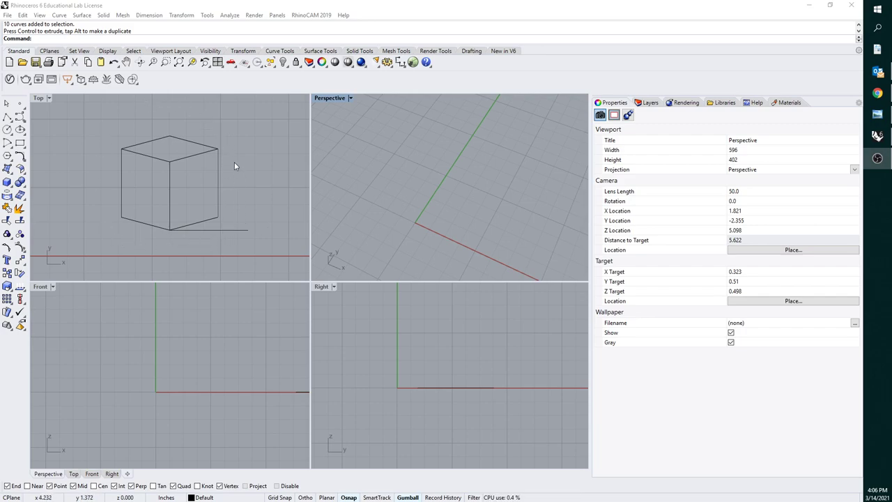
Step: Measure the angle between the horizontal reference line and the cube drawing's lower right edge in the Top view
{"action": "left_click", "coordinate": [199, 230]}
{"action": "left_click", "coordinate": [200, 222]}
{"action": "left_click", "coordinate": [257, 200]}
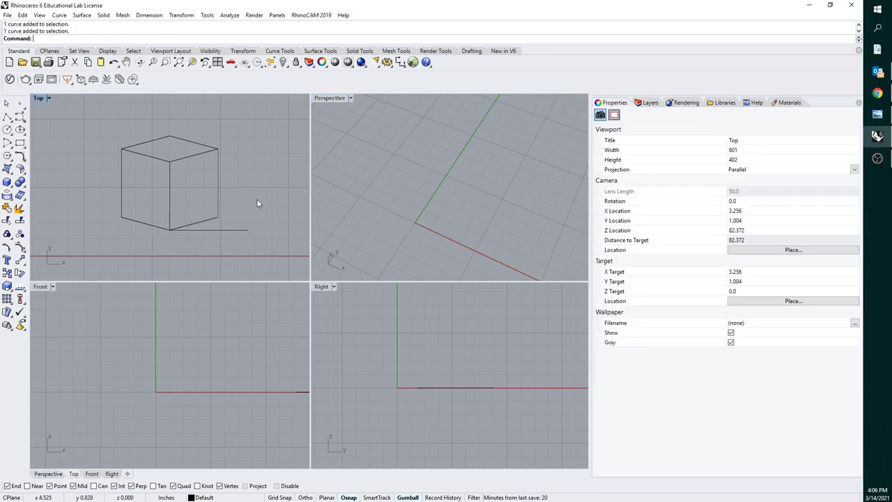
{"action": "right_click_drag", "start_coordinate": [251, 199], "coordinate": [259, 204]}
{"action": "key", "text": "Return"}
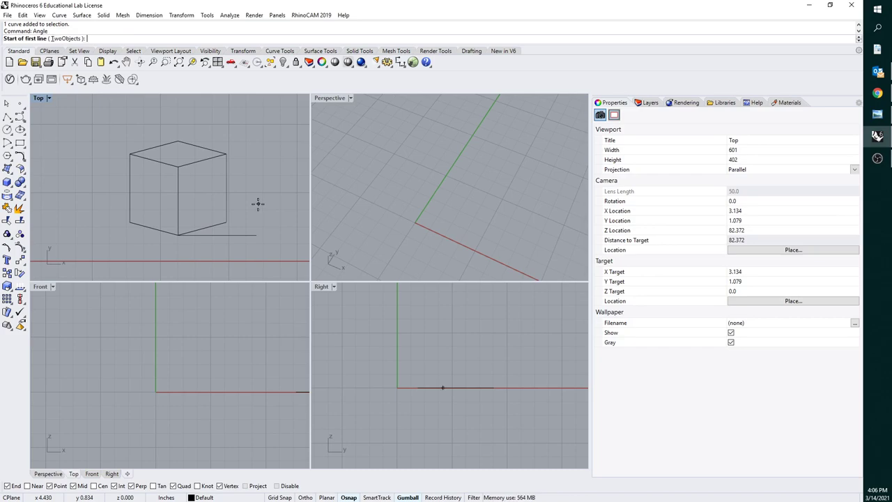
{"action": "left_click", "coordinate": [179, 234]}
{"action": "left_click", "coordinate": [256, 235]}
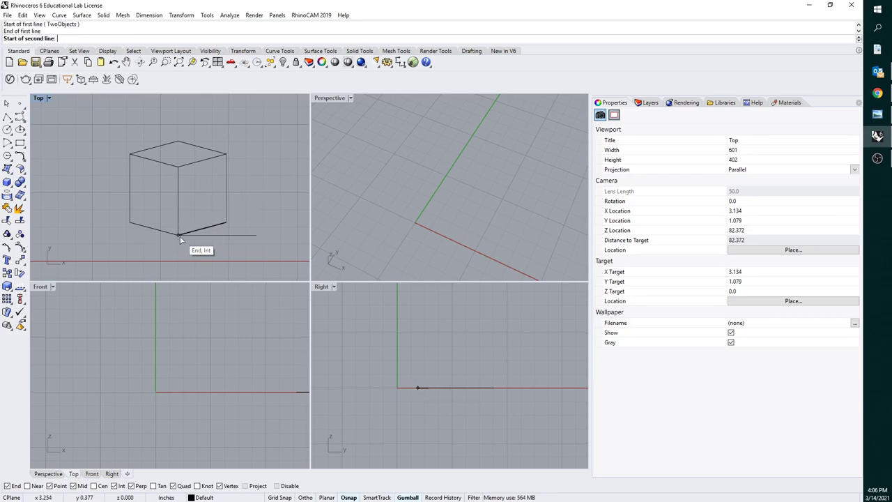
{"action": "left_click", "coordinate": [178, 235]}
{"action": "left_click", "coordinate": [256, 236]}
Step: Measure the angle between the top face's front-right edge and the vertical front edge of the cube drawing
{"action": "scroll", "coordinate": [178, 180], "scroll_direction": "up", "scroll_amount": 2}
{"action": "key", "text": "Return"}
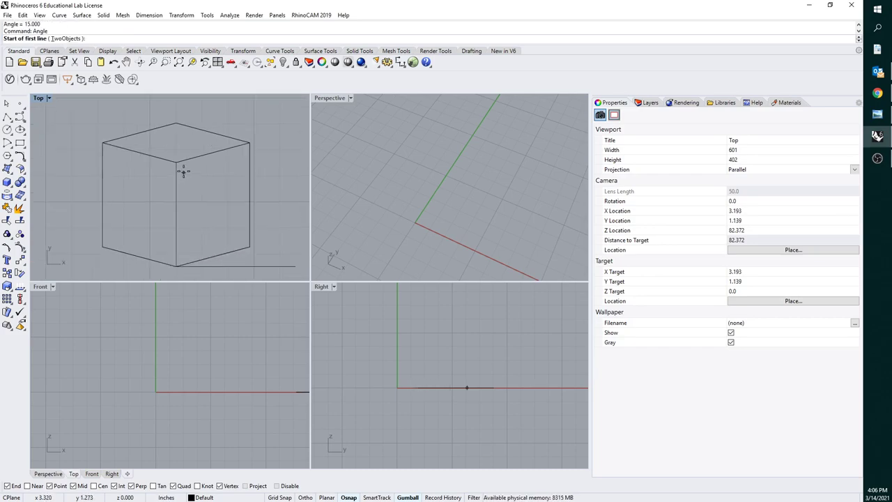
{"action": "left_click", "coordinate": [175, 161]}
{"action": "left_click", "coordinate": [250, 143]}
{"action": "left_click", "coordinate": [176, 162]}
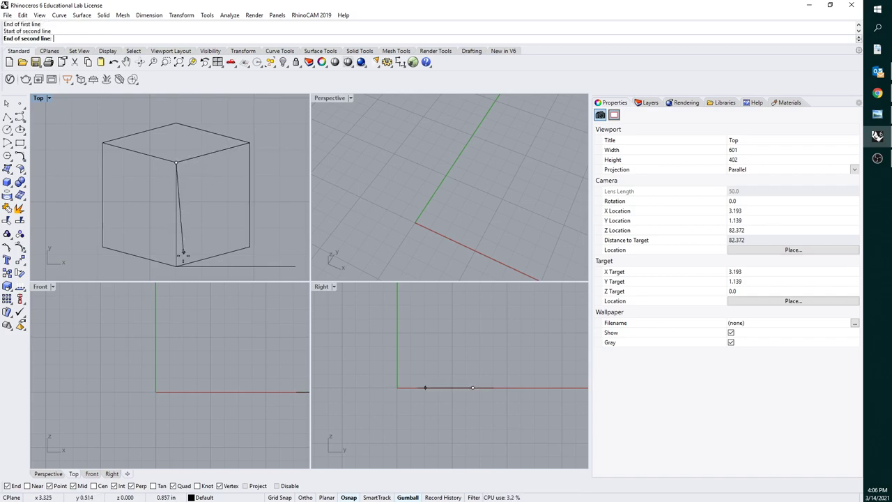
{"action": "left_click", "coordinate": [178, 265]}
Step: Measure the angle between the top face's two front edges at their shared front corner
{"action": "key", "text": "Return"}
{"action": "left_click", "coordinate": [176, 162]}
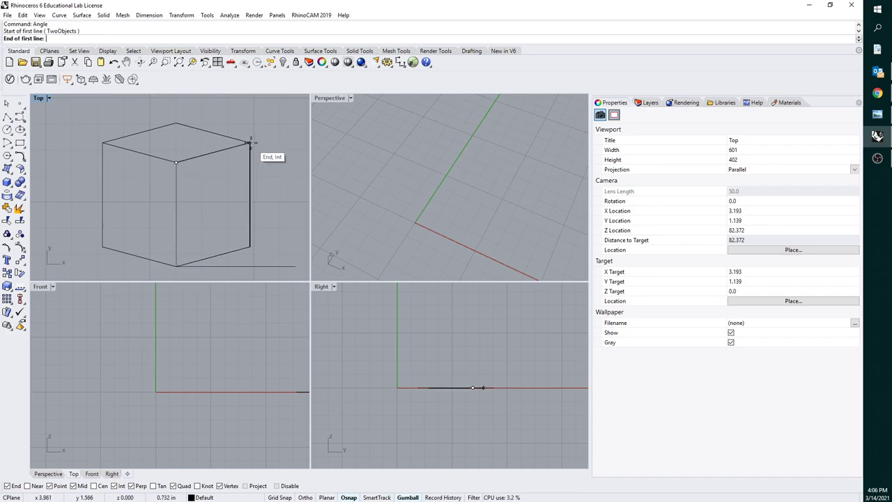
{"action": "left_click", "coordinate": [250, 143]}
{"action": "left_click", "coordinate": [176, 162]}
{"action": "left_click", "coordinate": [103, 143]}
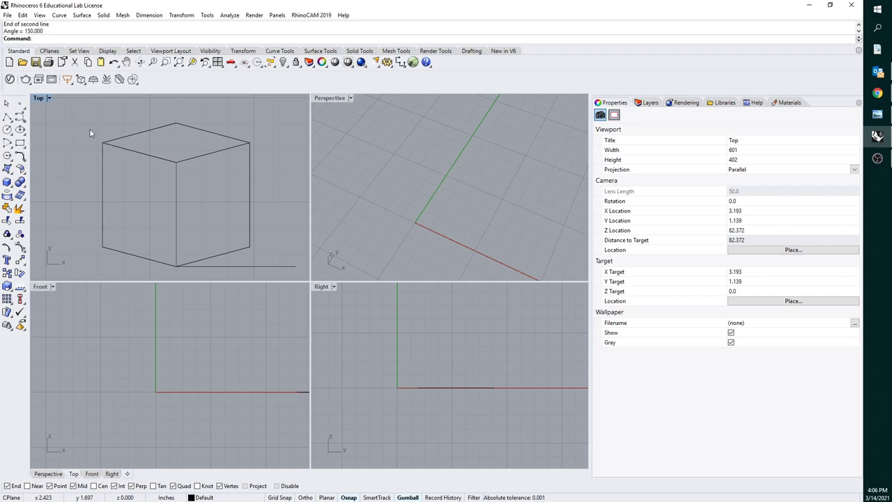
Step: Delete all the curves of the existing cube drawing
{"action": "scroll", "coordinate": [195, 169], "scroll_direction": "down", "scroll_amount": 1}
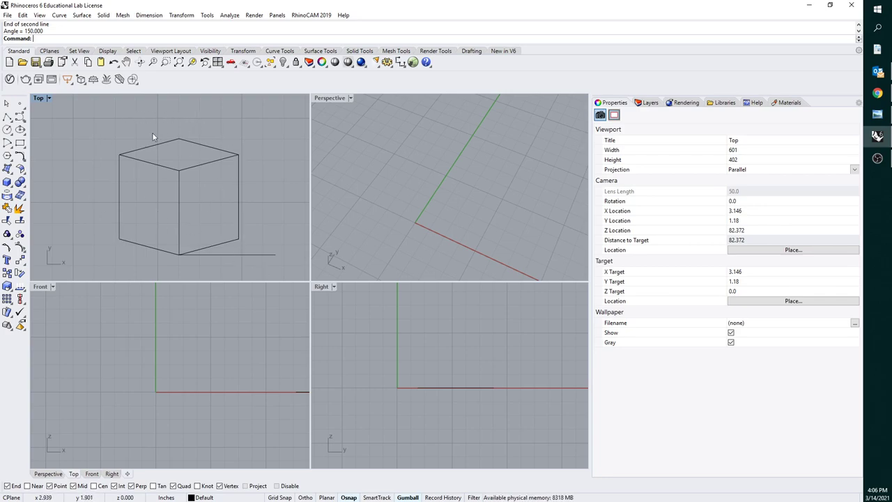
{"action": "scroll", "coordinate": [133, 188], "scroll_direction": "down", "scroll_amount": 5}
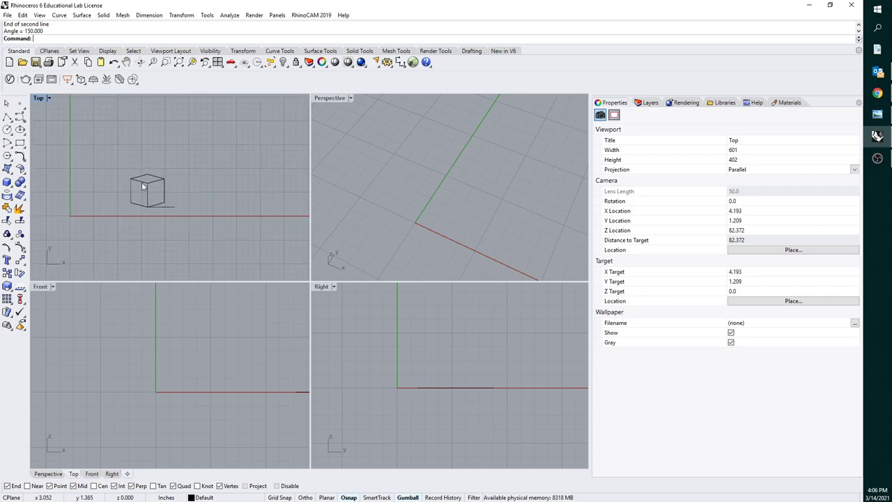
{"action": "key", "text": "ctrl+a"}
{"action": "key", "text": "Delete"}
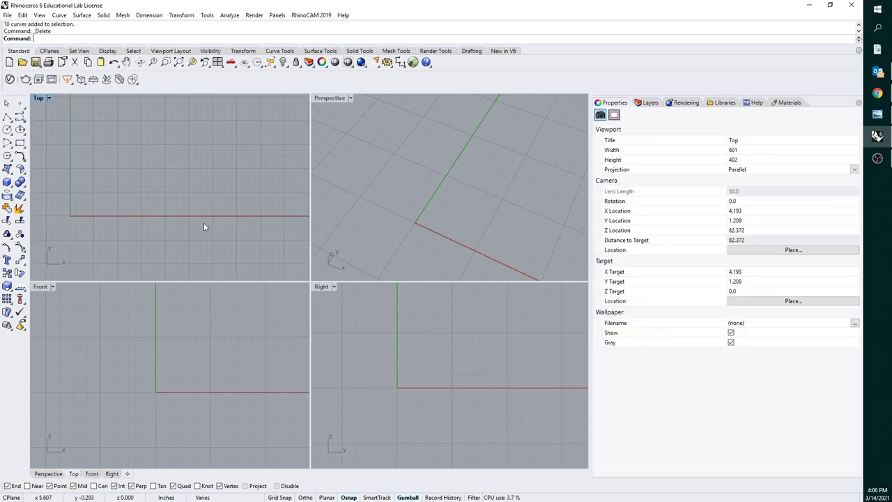
Step: Create a 1 × 1 × 1 inch box with its first base corner at the origin
{"action": "left_click", "coordinate": [7, 182]}
{"action": "type", "text": "0"}
{"action": "key", "text": "Return"}
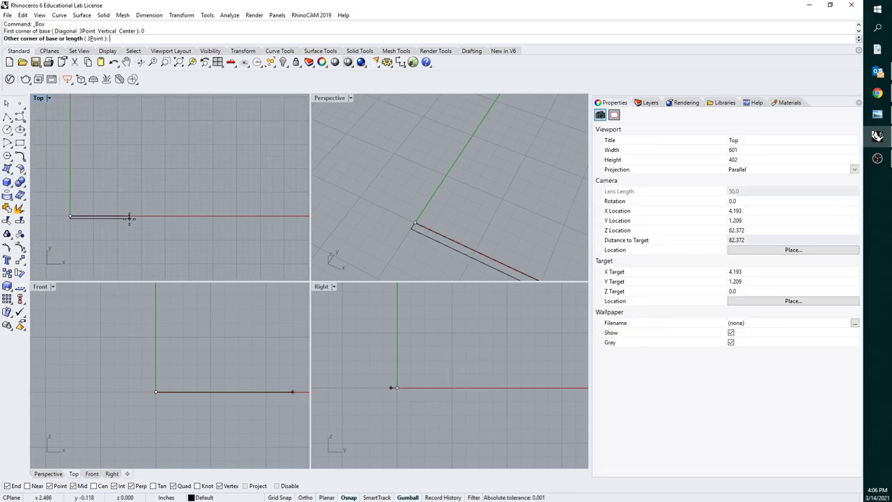
{"action": "type", "text": "1"}
{"action": "key", "text": "Return"}
{"action": "type", "text": "1"}
{"action": "key", "text": "Return"}
{"action": "key", "text": "Return"}
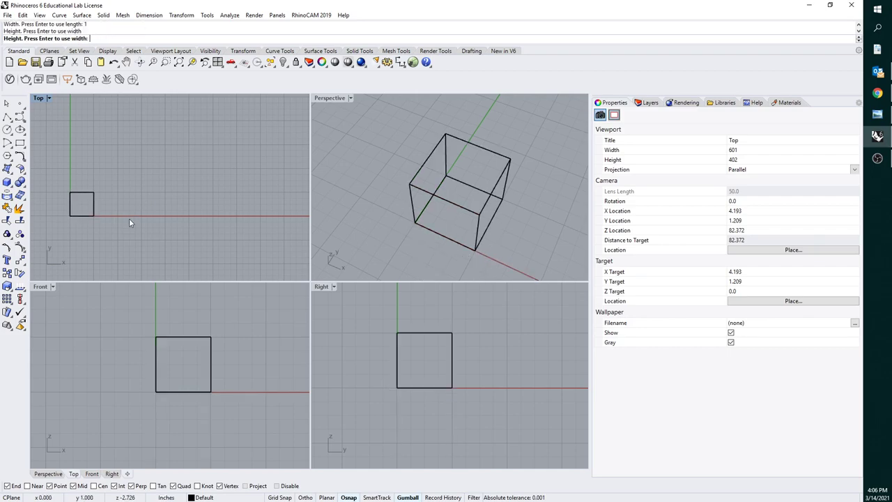
{"action": "right_click_drag", "start_coordinate": [129, 218], "coordinate": [157, 203]}
{"action": "scroll", "coordinate": [148, 201], "scroll_direction": "up", "scroll_amount": 2}
{"action": "left_click", "coordinate": [101, 159]}
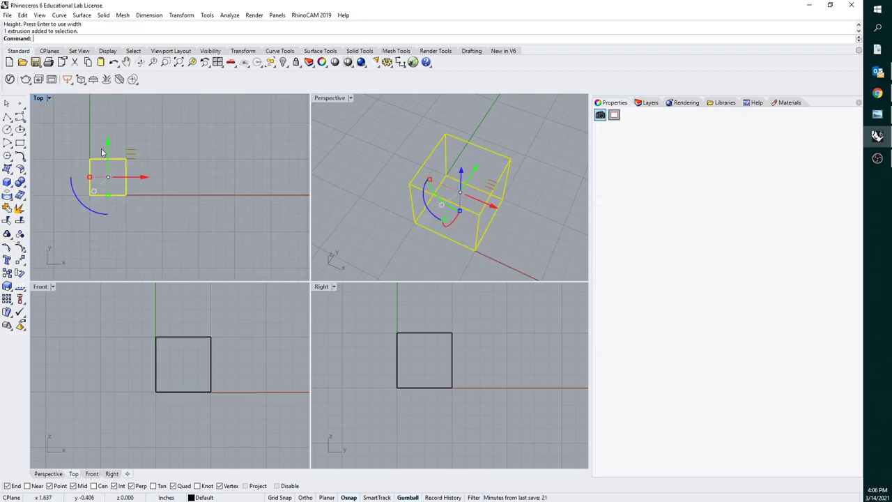
{"action": "key", "text": "Return"}
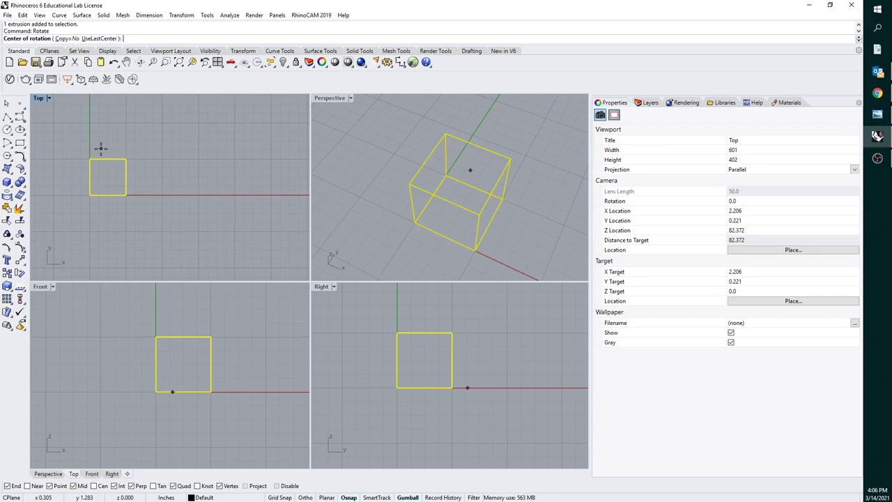
{"action": "left_click", "coordinate": [89, 160]}
{"action": "key", "text": "Escape"}
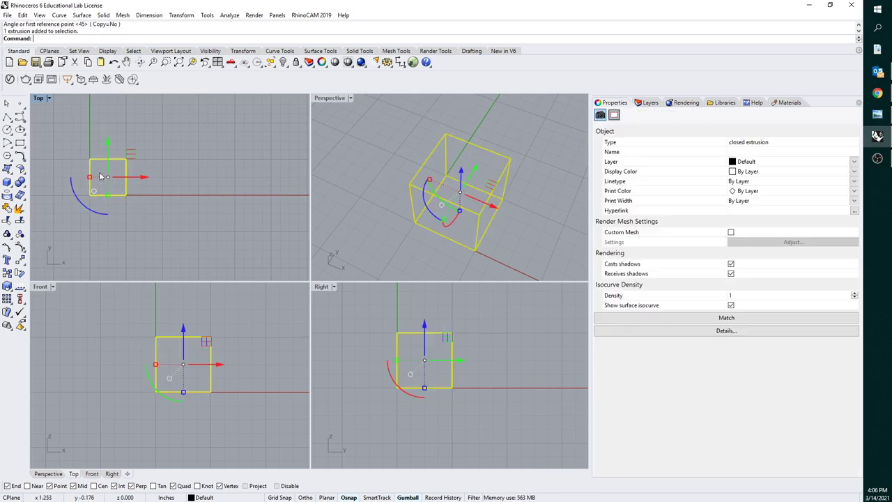
Step: Try rotating the box 45 degrees about its centre in the Top view, and undo the rotation
{"action": "left_click", "coordinate": [117, 213]}
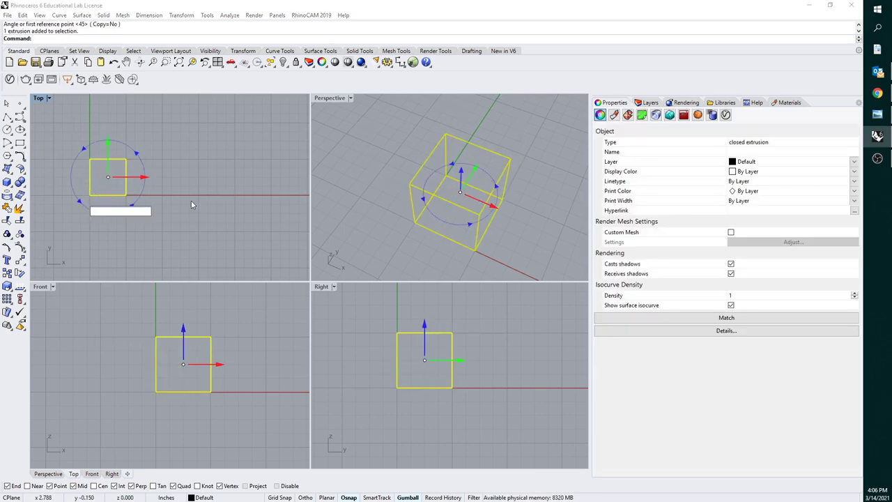
{"action": "type", "text": "45"}
{"action": "key", "text": "Return"}
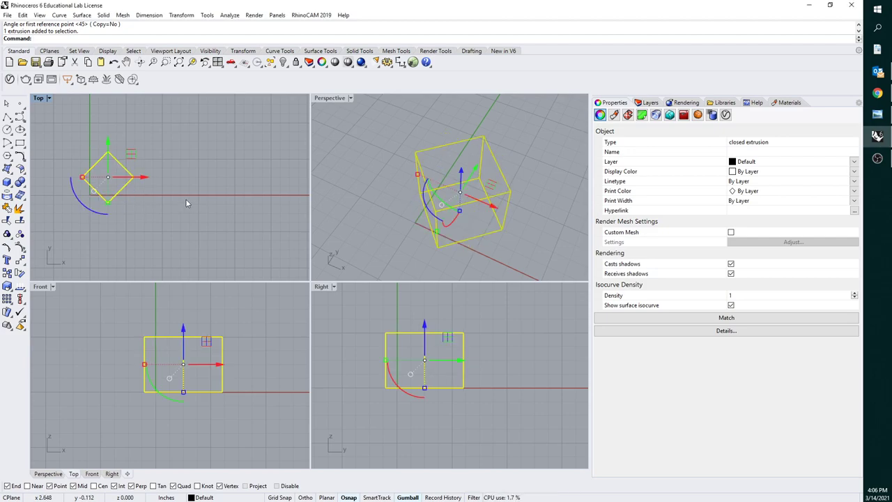
{"action": "left_click", "coordinate": [188, 201]}
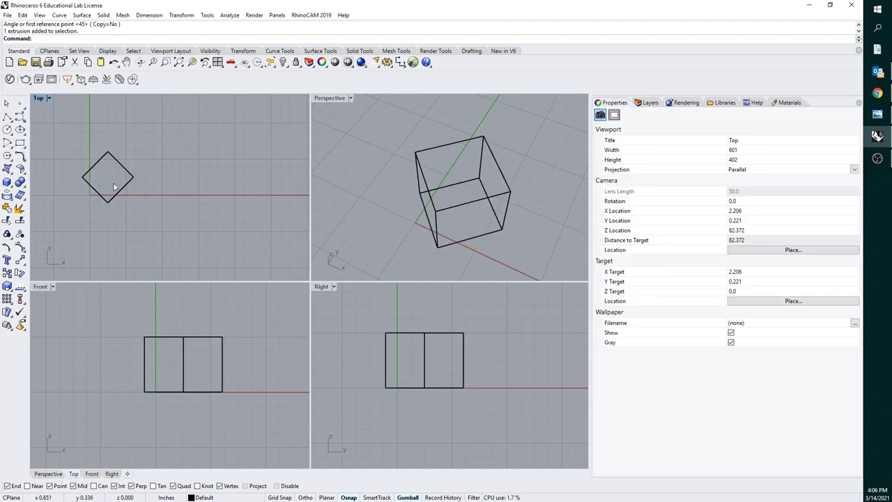
{"action": "key", "text": "ctrl+z"}
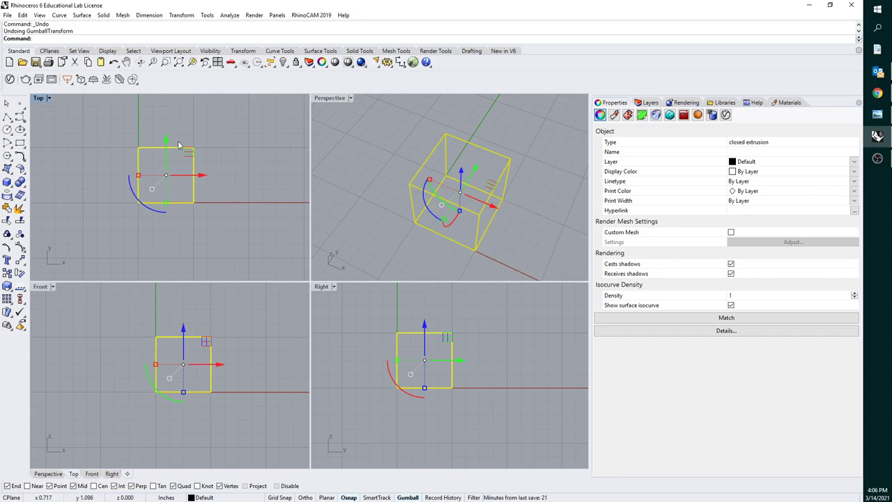
Step: Rotate the box 45 degrees about its vertical centre axis in the Top view
{"action": "scroll", "coordinate": [175, 164], "scroll_direction": "down", "scroll_amount": 8}
{"action": "right_click_drag", "start_coordinate": [171, 255], "coordinate": [170, 219]}
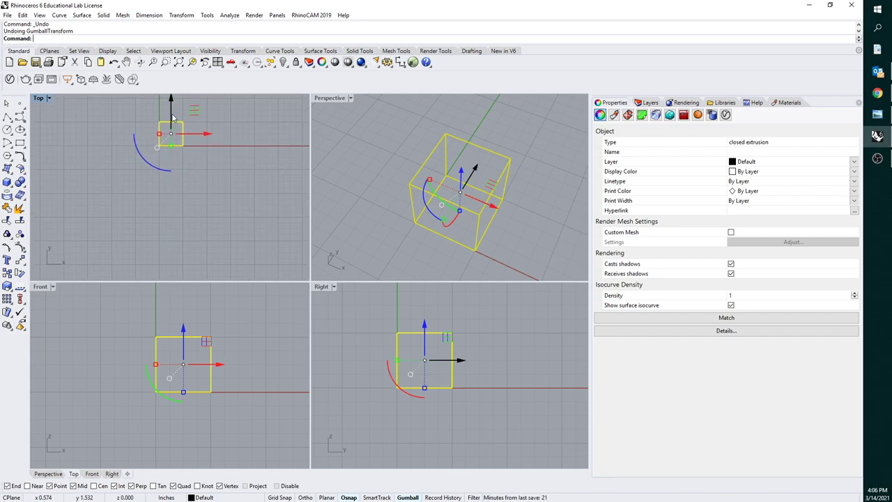
{"action": "right_click_drag", "start_coordinate": [179, 143], "coordinate": [177, 199]}
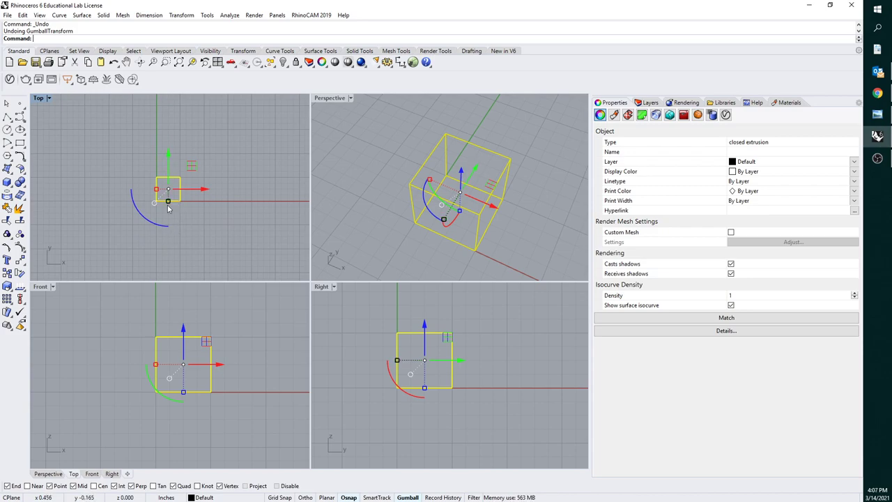
{"action": "scroll", "coordinate": [150, 209], "scroll_direction": "up", "scroll_amount": 2}
{"action": "left_click", "coordinate": [150, 213]}
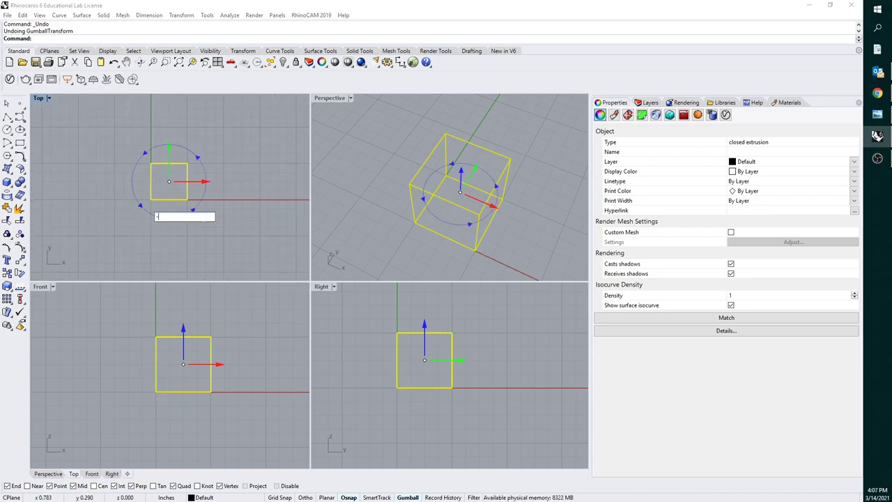
{"action": "key", "text": "Return"}
{"action": "left_click", "coordinate": [136, 221]}
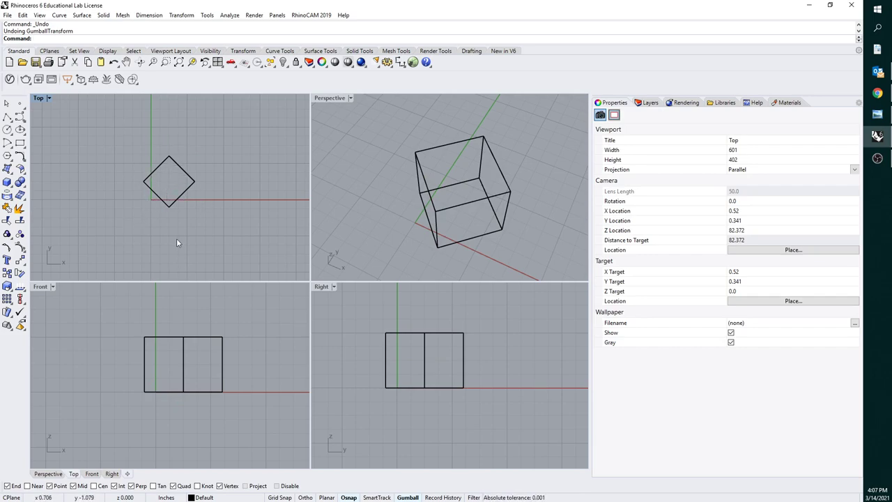
Step: Shear the box by 15 degrees in the Right view, from its lower left corner with a horizontal reference line
{"action": "right_click_drag", "start_coordinate": [492, 360], "coordinate": [475, 341]}
{"action": "left_click", "coordinate": [443, 344]}
{"action": "key", "text": "Return"}
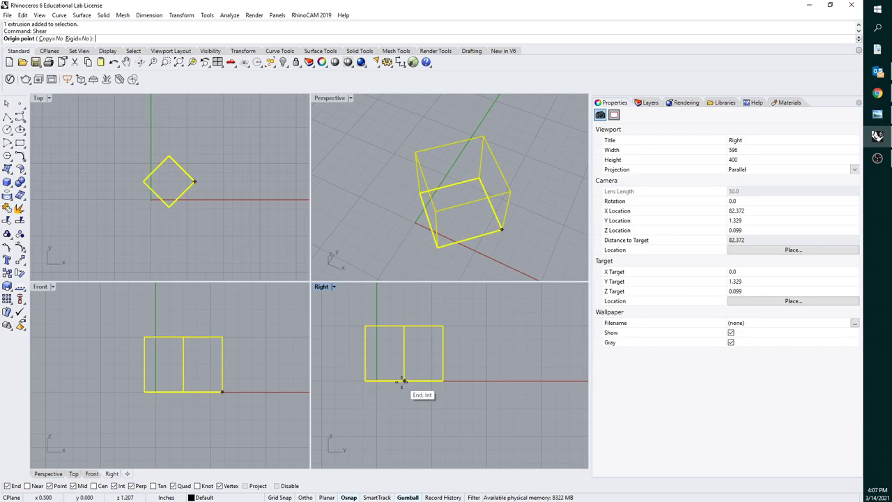
{"action": "left_click", "coordinate": [364, 380]}
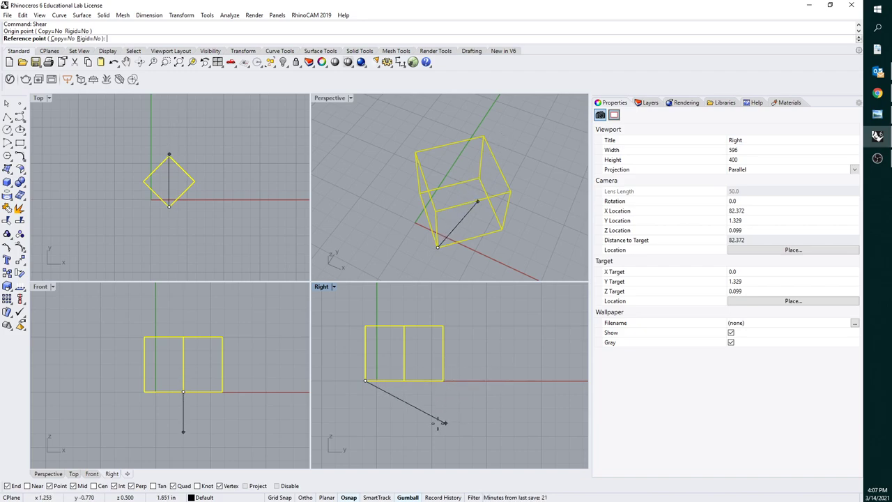
{"action": "scroll", "coordinate": [439, 422], "scroll_direction": "down", "scroll_amount": 3}
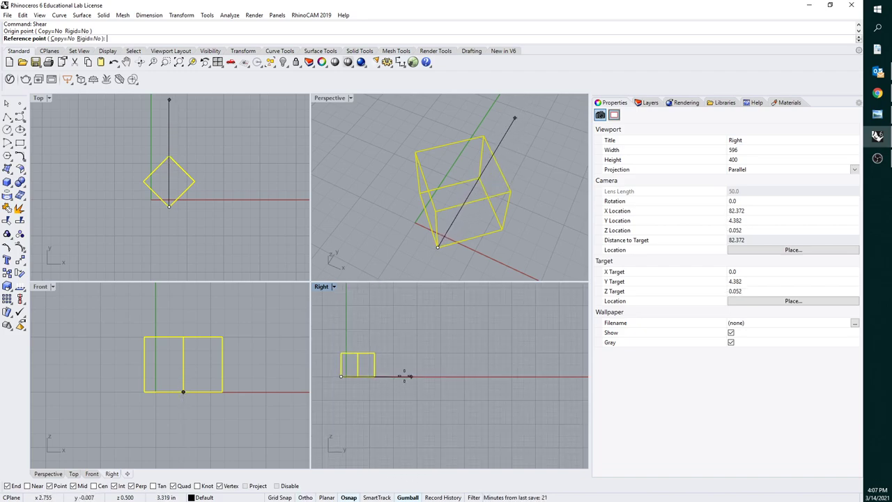
{"action": "right_click_drag", "start_coordinate": [405, 376], "coordinate": [451, 369]}
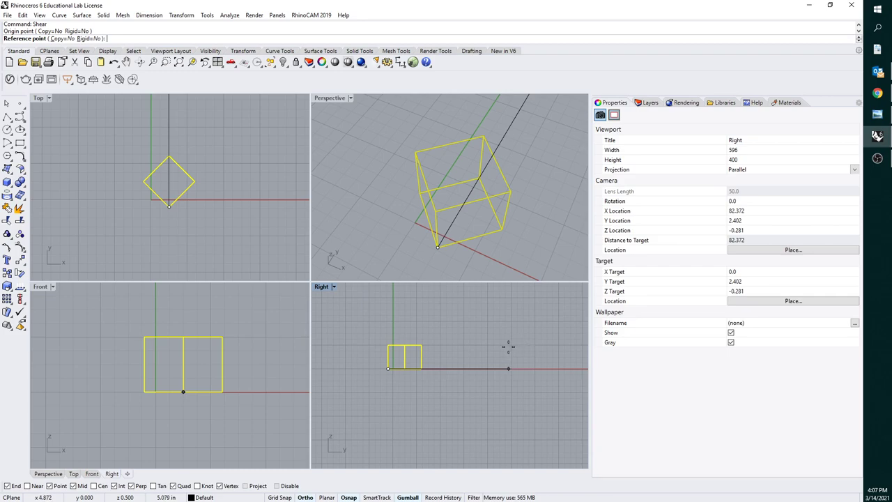
{"action": "left_click", "coordinate": [508, 347]}
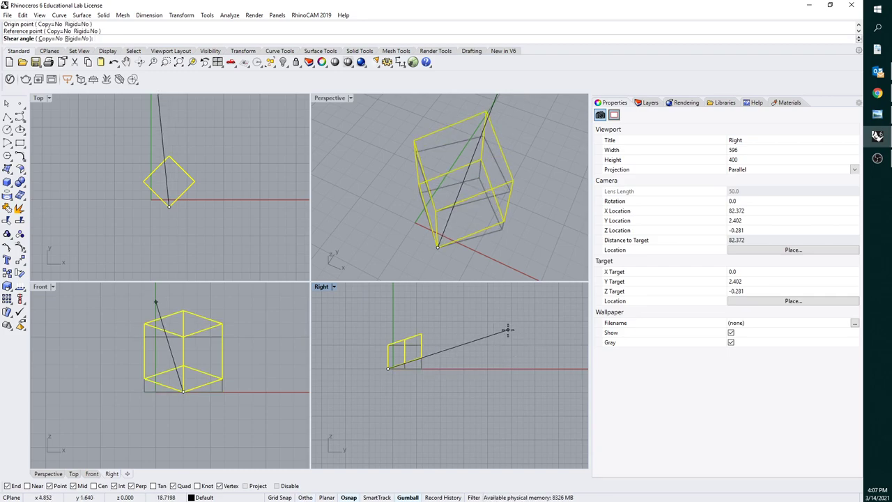
{"action": "type", "text": "15"}
{"action": "key", "text": "Return"}
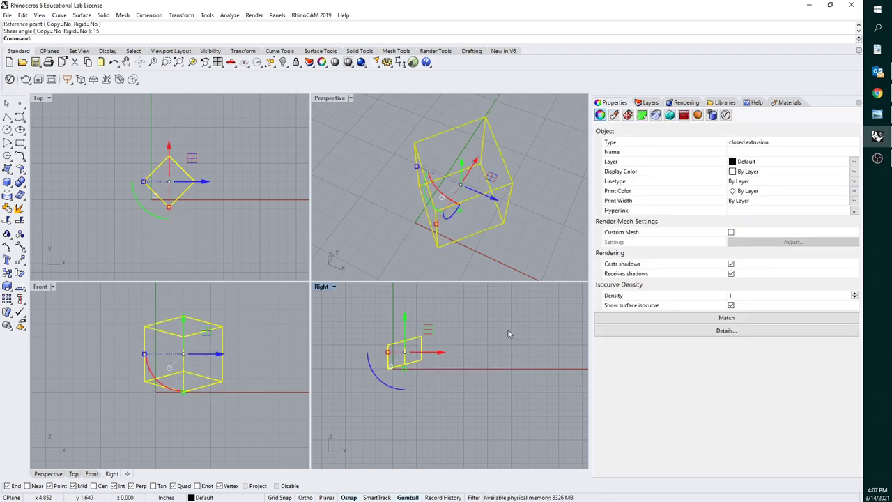
{"action": "left_click", "coordinate": [508, 330]}
Step: Generate a 2D drawing of the sheared box from the Front view using Make2D, with hidden lines and source layers maintained
{"action": "mouse_move", "coordinate": [263, 343]}
{"action": "right_mouse_down"}
{"action": "mouse_move", "coordinate": [272, 346]}
{"action": "mouse_move", "coordinate": [261, 353]}
{"action": "right_mouse_up"}
{"action": "scroll", "coordinate": [190, 348], "scroll_direction": "up", "scroll_amount": 2}
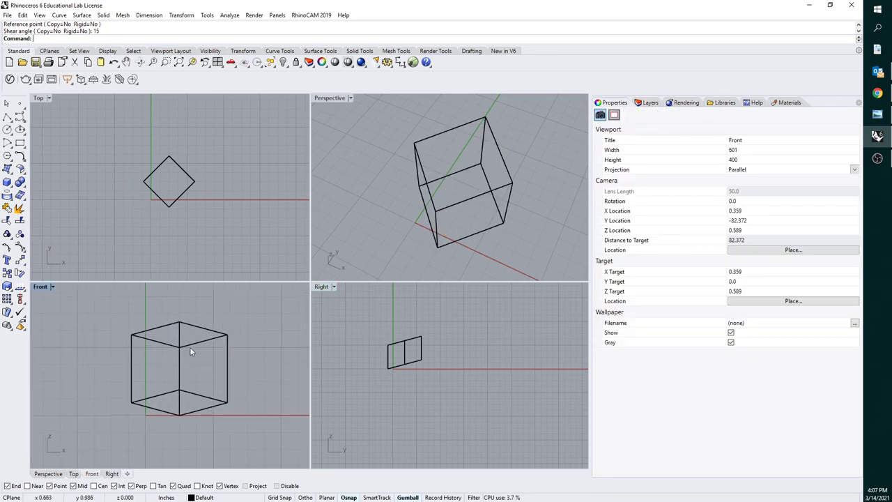
{"action": "left_click", "coordinate": [191, 352]}
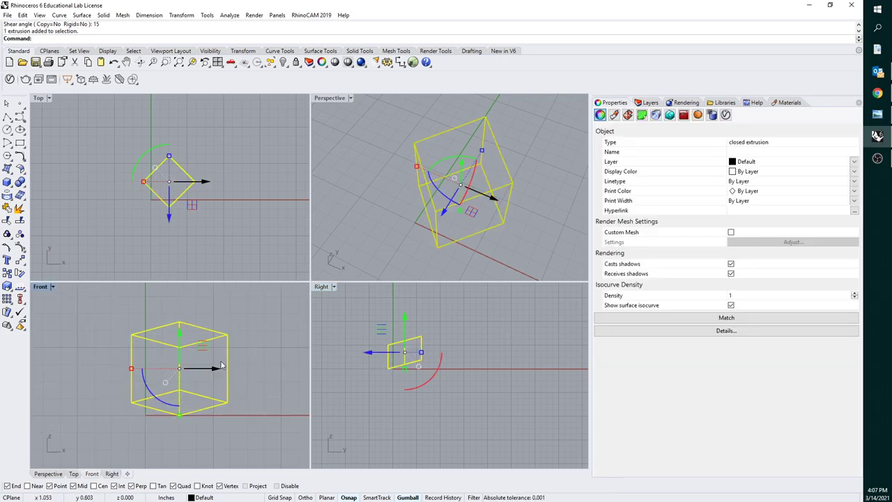
{"action": "key", "text": "Escape"}
{"action": "left_click", "coordinate": [227, 334]}
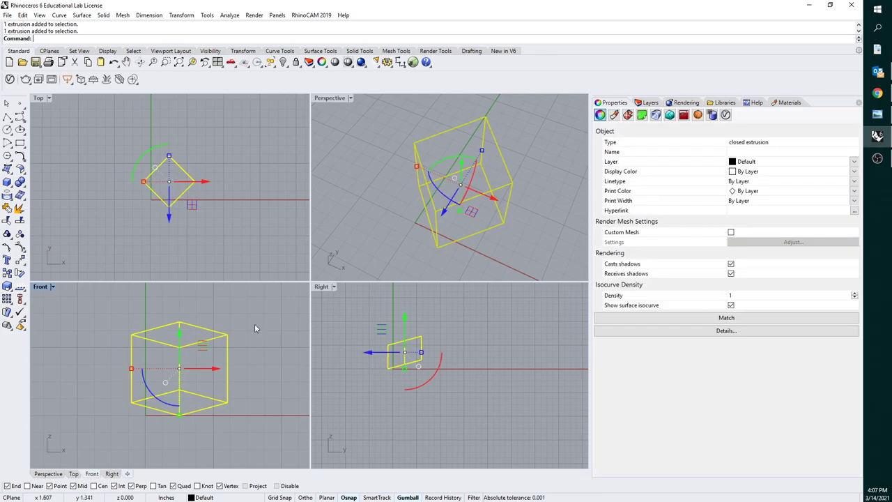
{"action": "type", "text": "Make2D"}
{"action": "key", "text": "Return"}
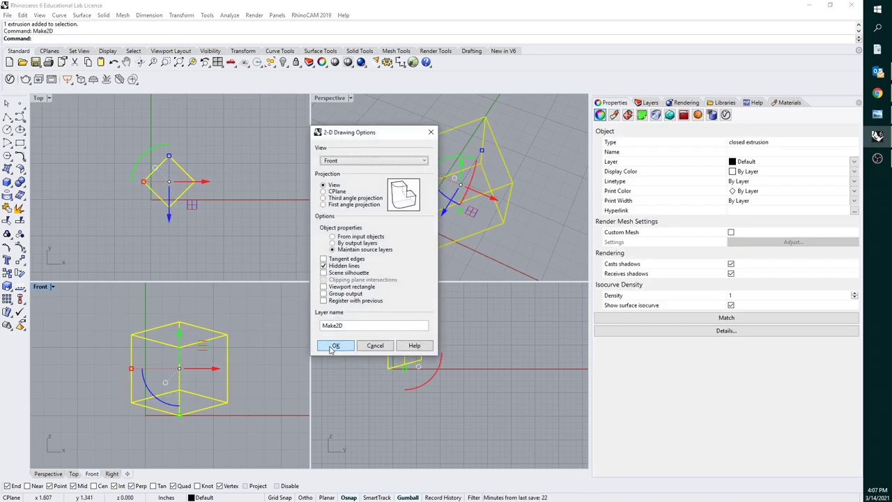
{"action": "left_click", "coordinate": [334, 345]}
Step: Move the 2D cube drawing farther from the box along the X axis in the Top view, and deselect it
{"action": "right_click_drag", "start_coordinate": [244, 167], "coordinate": [159, 199]}
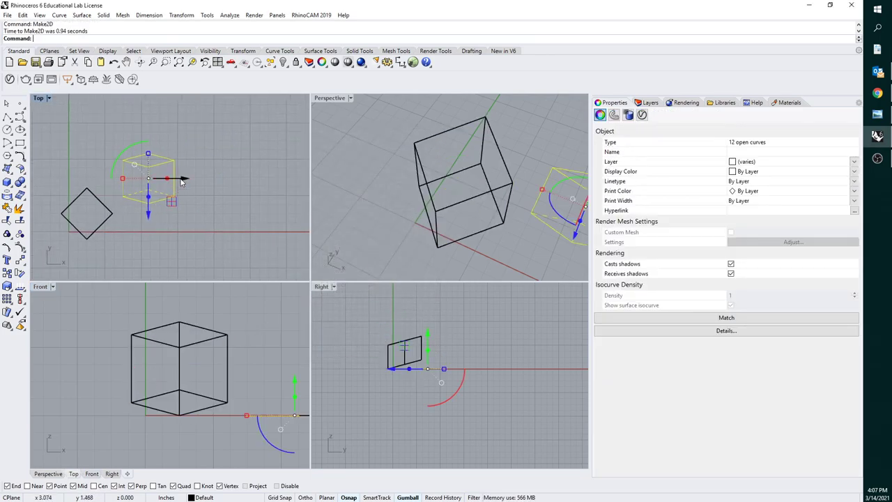
{"action": "left_click_drag", "start_coordinate": [181, 179], "coordinate": [232, 180]}
{"action": "left_click", "coordinate": [256, 134]}
Step: Draw a horizontal reference line to the right from the lowest corner of the 2D cube in the Top view
{"action": "scroll", "coordinate": [207, 177], "scroll_direction": "up", "scroll_amount": 6}
{"action": "left_click", "coordinate": [6, 117]}
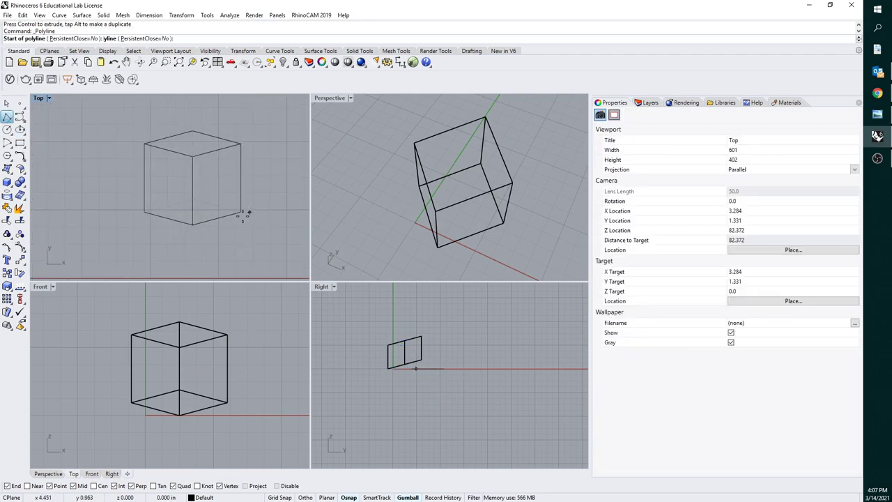
{"action": "left_click", "coordinate": [192, 224]}
{"action": "left_click", "coordinate": [257, 214], "text": "shift"}
{"action": "right_click", "coordinate": [270, 192]}
{"action": "right_click_drag", "start_coordinate": [245, 181], "coordinate": [248, 211]}
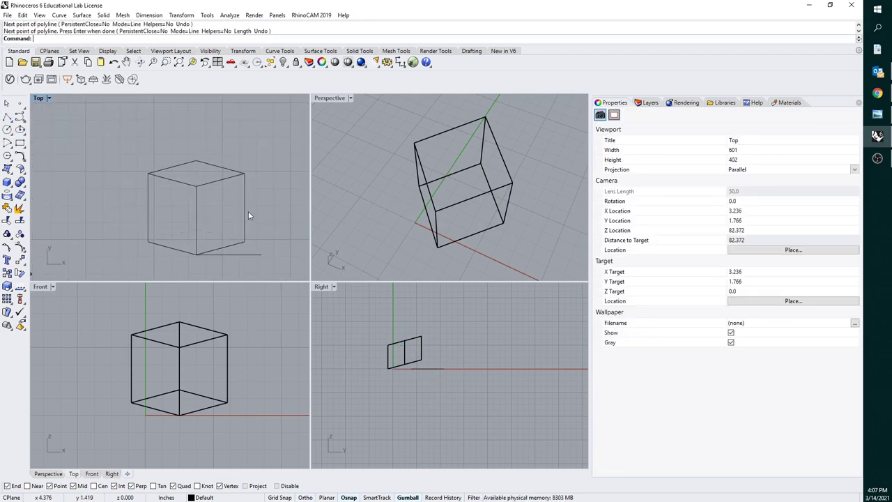
Step: Measure the right front and right back edges of the 2D cube's top face
{"action": "type", "text": "Distance"}
{"action": "key", "text": "Return"}
{"action": "left_click", "coordinate": [196, 186]}
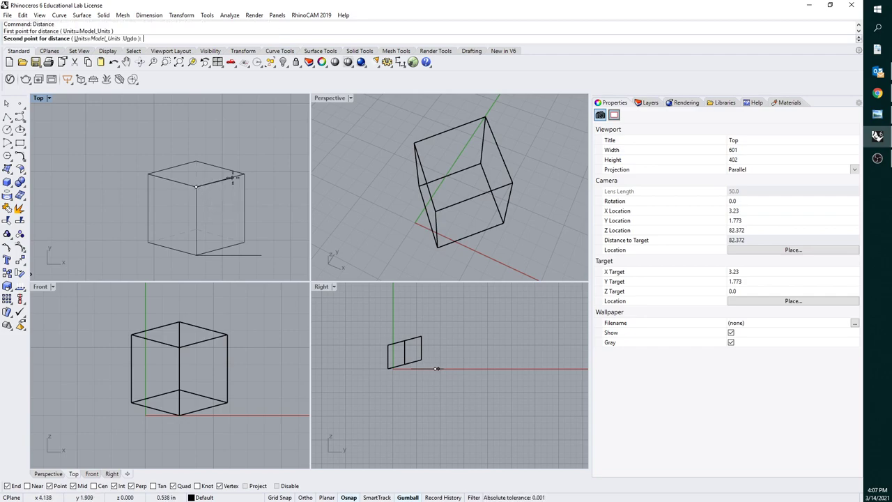
{"action": "left_click", "coordinate": [245, 175]}
{"action": "key", "text": "Return"}
{"action": "left_click", "coordinate": [244, 174]}
{"action": "left_click", "coordinate": [197, 162]}
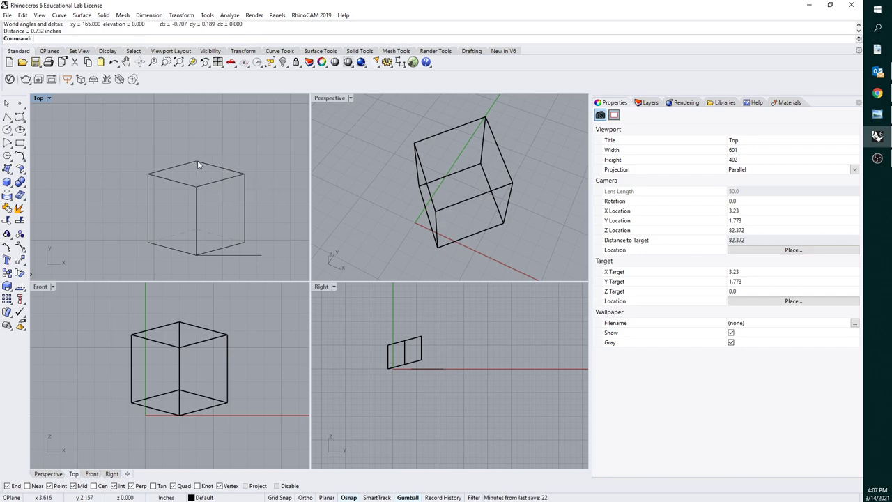
Step: Measure the front, right and left vertical edges of the 2D cube
{"action": "key", "text": "Return"}
{"action": "left_click", "coordinate": [197, 186]}
{"action": "left_click", "coordinate": [197, 255]}
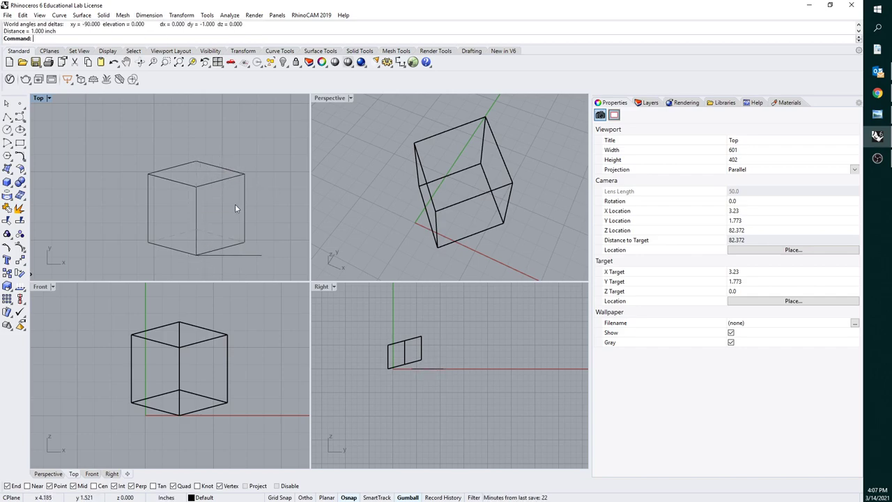
{"action": "key", "text": "Return"}
{"action": "left_click", "coordinate": [244, 175]}
{"action": "left_click", "coordinate": [245, 253]}
{"action": "key", "text": "Return"}
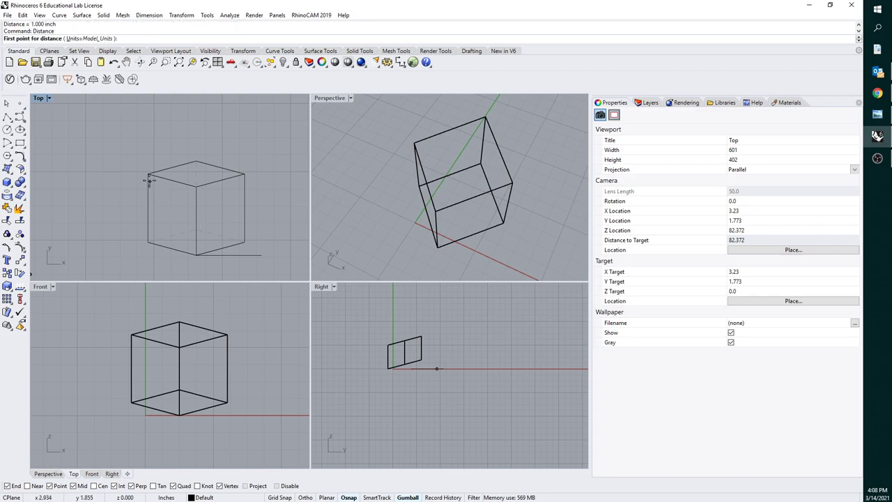
{"action": "left_click", "coordinate": [148, 174]}
{"action": "left_click", "coordinate": [150, 242]}
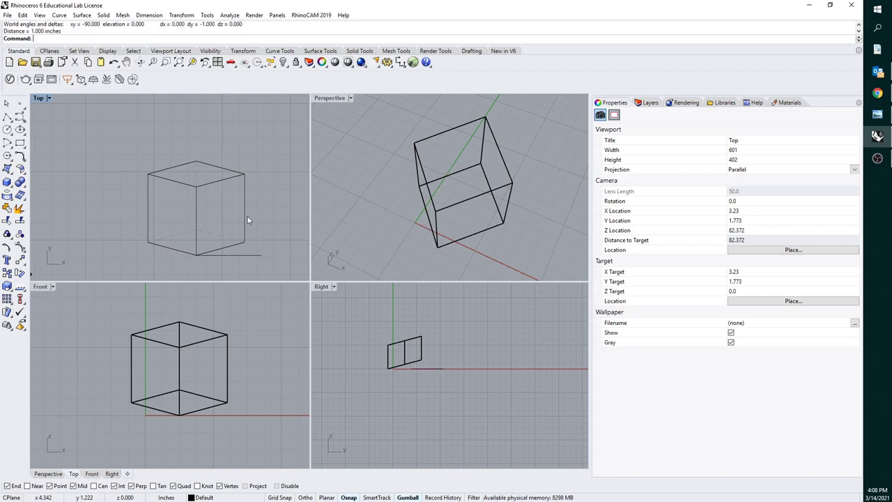
Step: Draw two 1-inch lines along the cube's right receding edges, starting from the upper and lower front corners
{"action": "left_click", "coordinate": [6, 116]}
{"action": "left_click", "coordinate": [197, 186]}
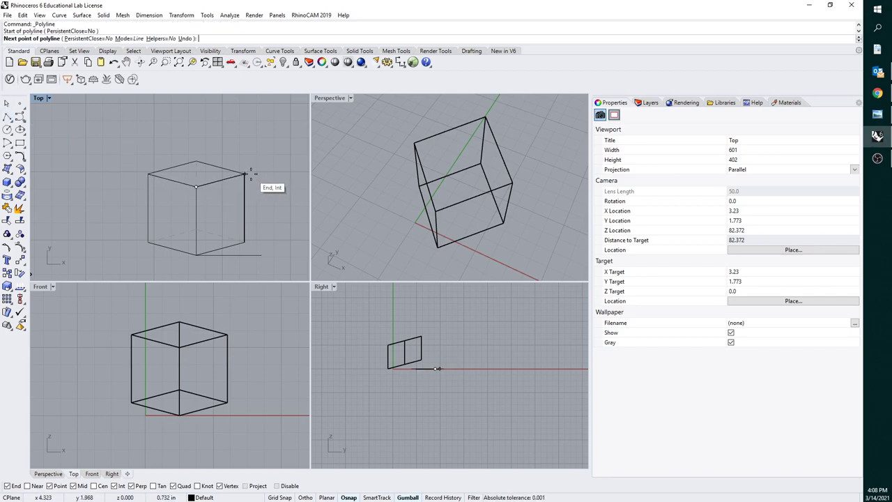
{"action": "type", "text": "1"}
{"action": "key", "text": "Return"}
{"action": "left_click", "coordinate": [244, 174]}
{"action": "key", "text": "Return"}
{"action": "key", "text": "Return"}
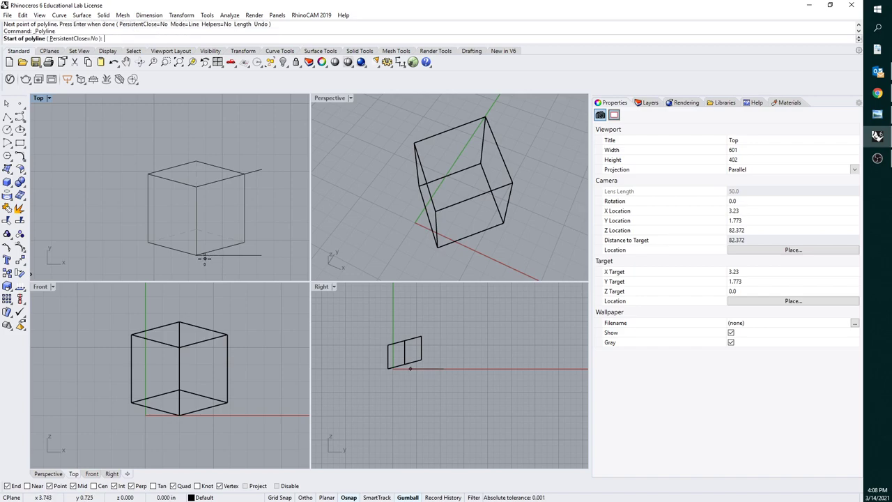
{"action": "left_click", "coordinate": [197, 255]}
{"action": "type", "text": "1"}
{"action": "key", "text": "Return"}
{"action": "left_click", "coordinate": [245, 242]}
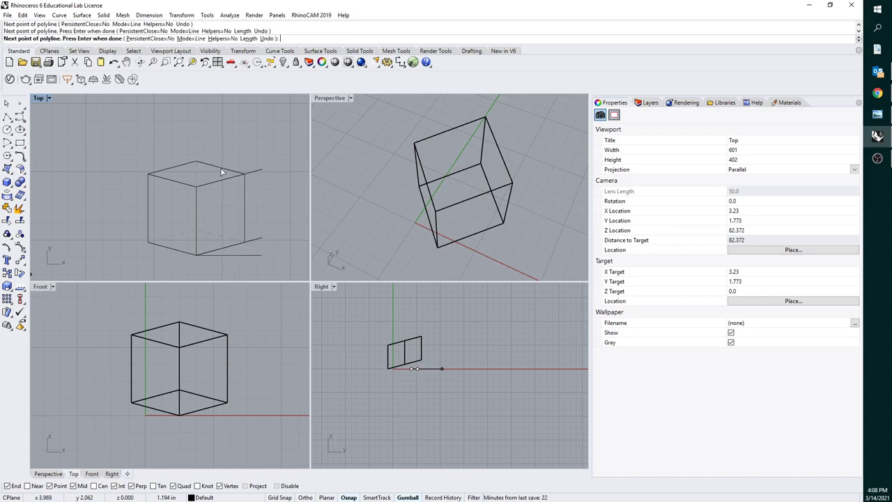
{"action": "key", "text": "Return"}
Step: Draw two 1-inch lines along the cube's left receding edges, starting from the upper and lower front corners
{"action": "key", "text": "Return"}
{"action": "left_click", "coordinate": [196, 186]}
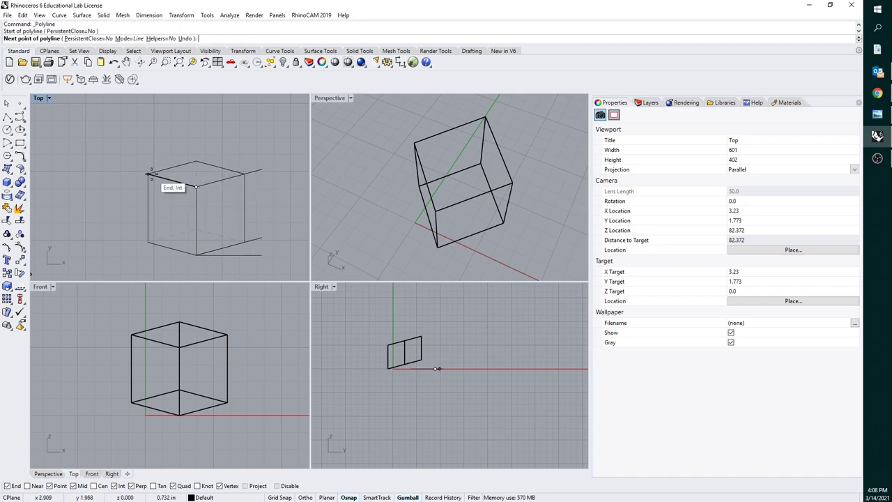
{"action": "type", "text": "1"}
{"action": "key", "text": "Return"}
{"action": "left_click", "coordinate": [148, 173]}
{"action": "key", "text": "Return"}
{"action": "key", "text": "Return"}
{"action": "left_click", "coordinate": [196, 254]}
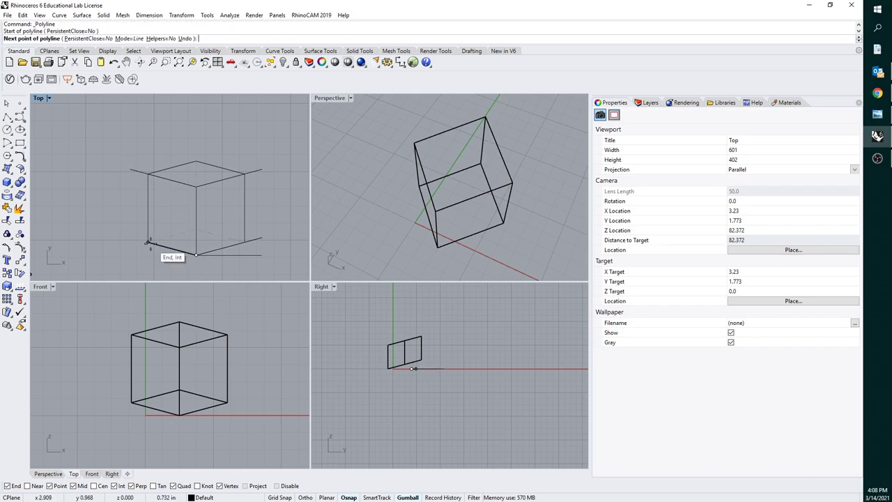
{"action": "left_click", "coordinate": [130, 238]}
{"action": "key", "text": "Return"}
Step: Draw a vertical line joining the outer ends of the two lines that extend the left receding edges
{"action": "key", "text": "Return"}
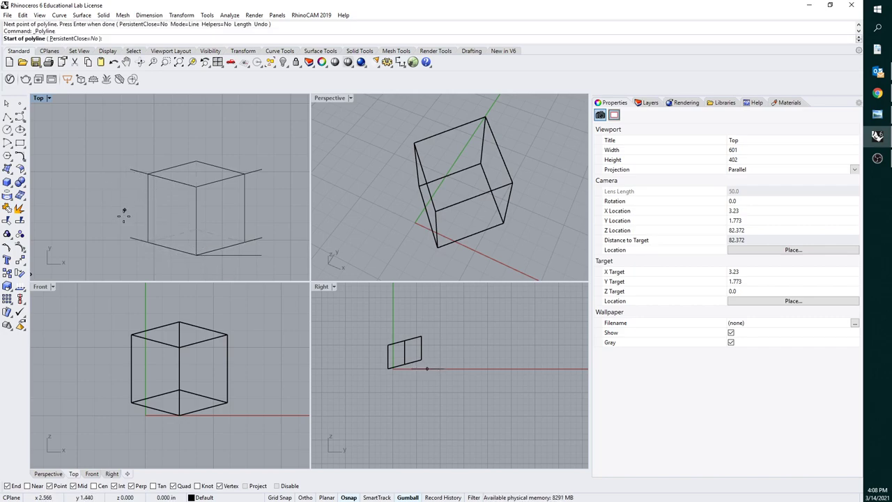
{"action": "left_click", "coordinate": [129, 236]}
{"action": "left_click", "coordinate": [129, 169]}
{"action": "key", "text": "Return"}
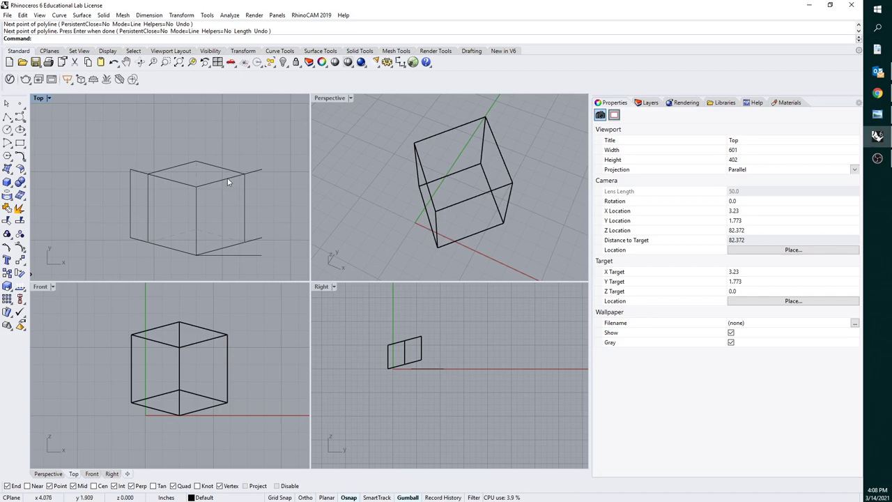
Step: Copy the two 1-inch top edges from the front corner to the opposite outer corners to close the larger top face
{"action": "left_click", "coordinate": [264, 172]}
{"action": "type", "text": "Copy"}
{"action": "key", "text": "Return"}
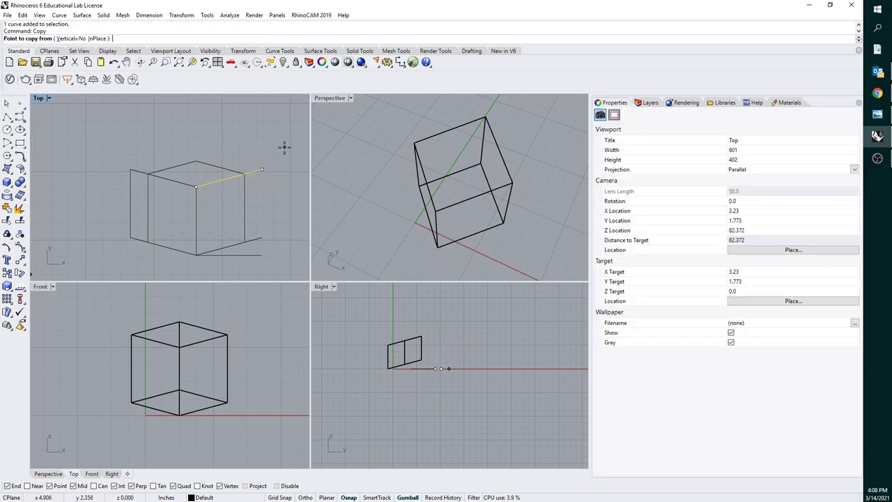
{"action": "left_click", "coordinate": [195, 187]}
{"action": "left_click", "coordinate": [131, 170]}
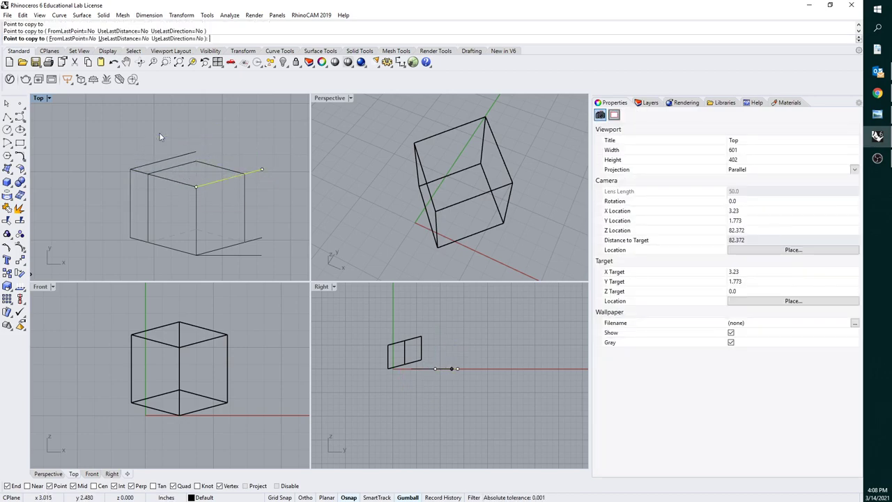
{"action": "key", "text": "Return"}
{"action": "left_click", "coordinate": [146, 173]}
{"action": "key", "text": "Return"}
{"action": "left_click", "coordinate": [195, 187]}
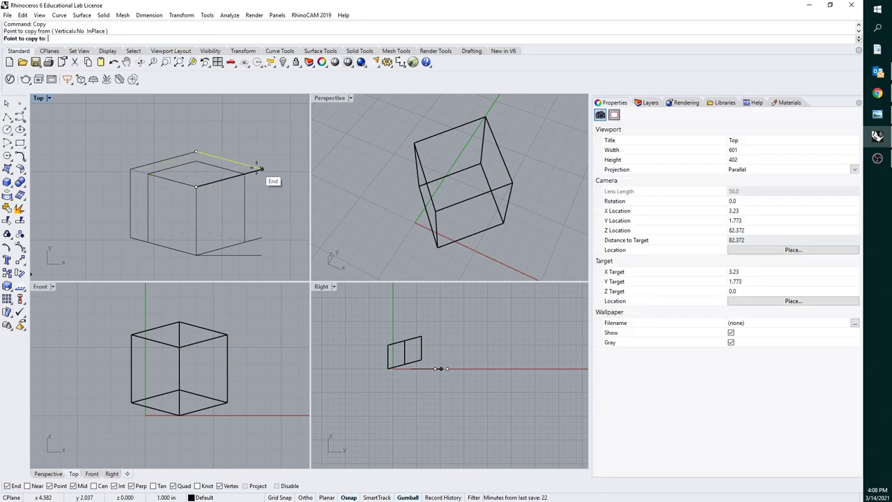
{"action": "left_click", "coordinate": [261, 169]}
{"action": "key", "text": "Return"}
{"action": "left_click", "coordinate": [284, 143]}
Step: Draw a vertical line joining the outer ends of the two lines that extend the right receding edges
{"action": "left_click", "coordinate": [7, 117]}
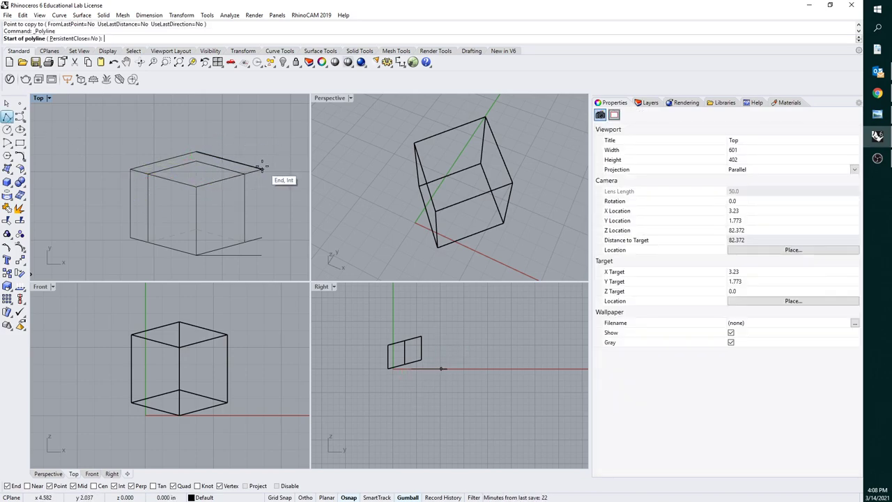
{"action": "left_click", "coordinate": [262, 169]}
{"action": "left_click", "coordinate": [263, 237]}
{"action": "key", "text": "Return"}
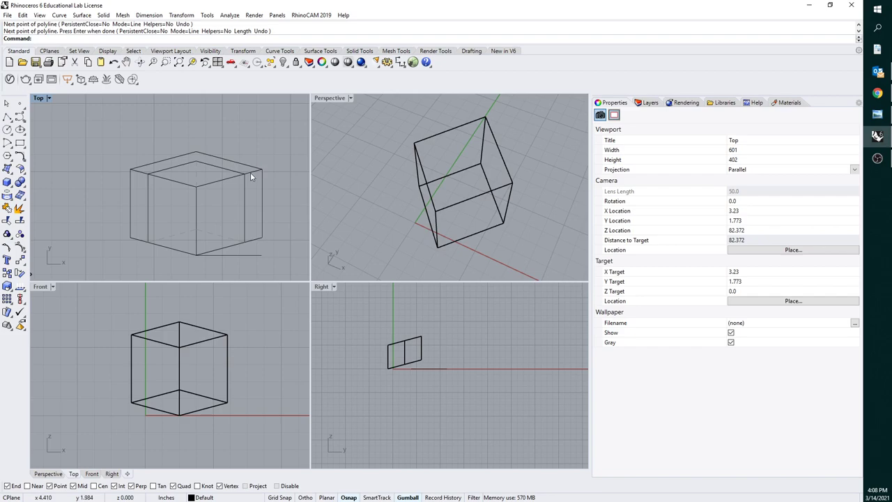
Step: Delete the enlarged 1-inch comparison outline around the 2D cube
{"action": "left_click_drag", "start_coordinate": [272, 202], "coordinate": [256, 152]}
{"action": "key", "text": "Delete"}
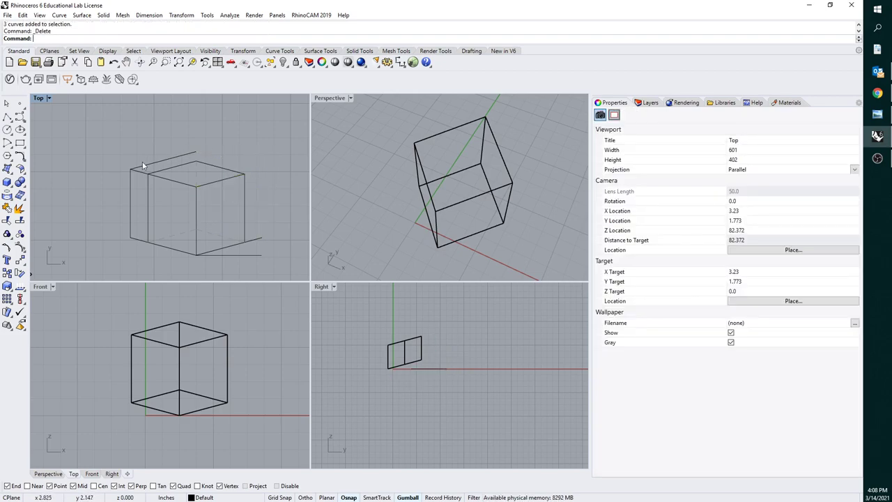
{"action": "left_click_drag", "start_coordinate": [134, 184], "coordinate": [115, 153]}
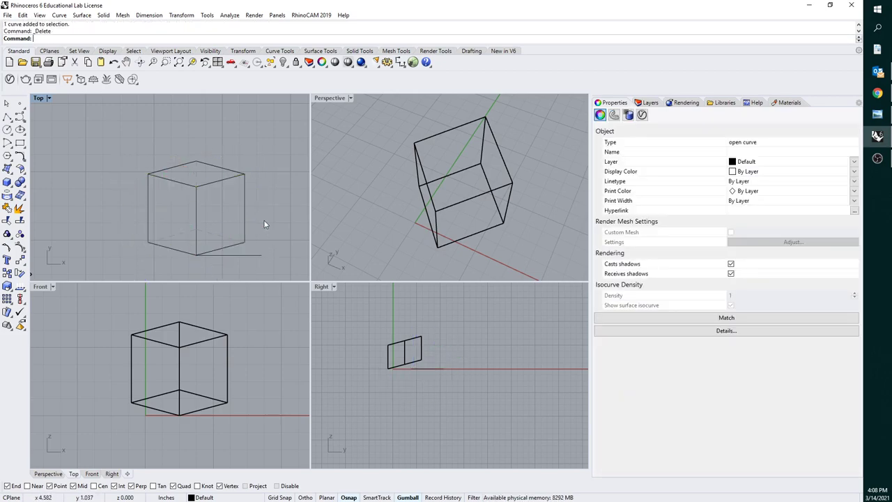
{"action": "key", "text": "Delete"}
Step: Delete the 2D cube drawing with its horizontal reference line, and the original sheared box
{"action": "left_click", "coordinate": [252, 255]}
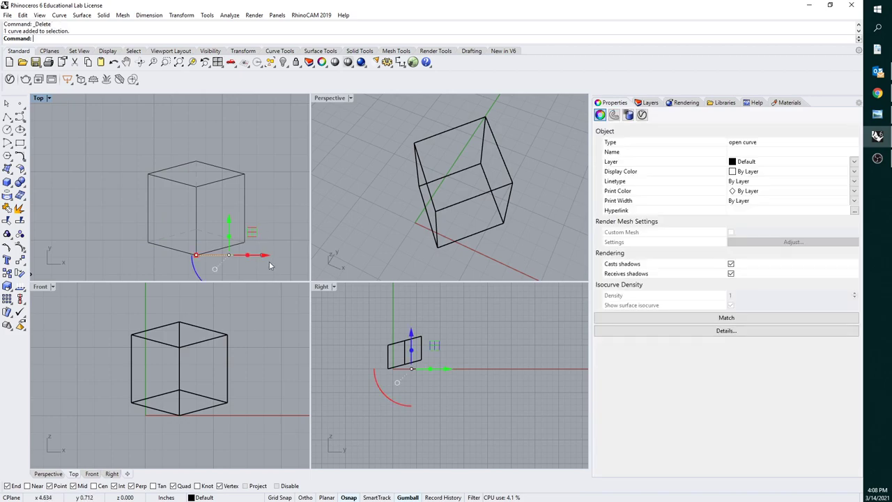
{"action": "left_click", "coordinate": [272, 263]}
{"action": "left_click_drag", "start_coordinate": [275, 264], "coordinate": [118, 137]}
{"action": "key", "text": "Delete"}
{"action": "scroll", "coordinate": [116, 183], "scroll_direction": "down", "scroll_amount": 13}
{"action": "right_click_drag", "start_coordinate": [119, 186], "coordinate": [151, 181]}
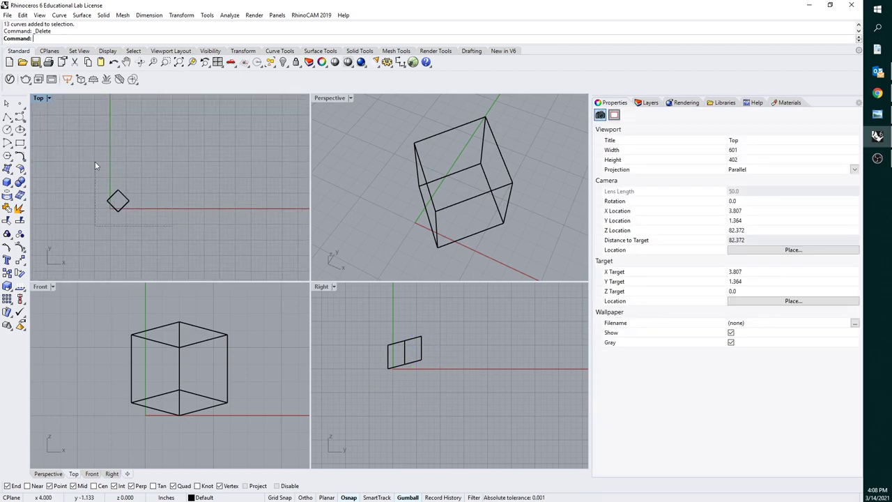
{"action": "left_click_drag", "start_coordinate": [95, 161], "coordinate": [162, 223]}
{"action": "key", "text": "Delete"}
Step: Draw a freehand box near the origin, with its base drawn in the Top view along the X axis
{"action": "left_click", "coordinate": [7, 182]}
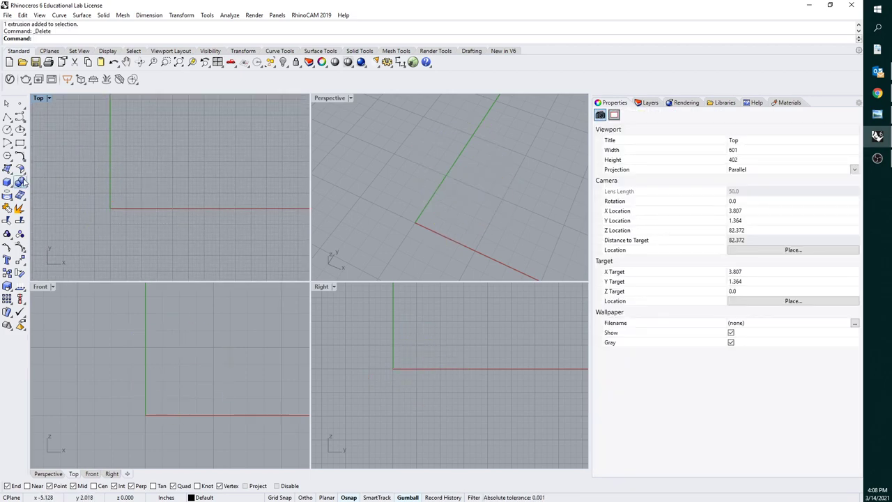
{"action": "left_click", "coordinate": [124, 208]}
{"action": "left_click", "coordinate": [157, 185]}
{"action": "left_click", "coordinate": [421, 165]}
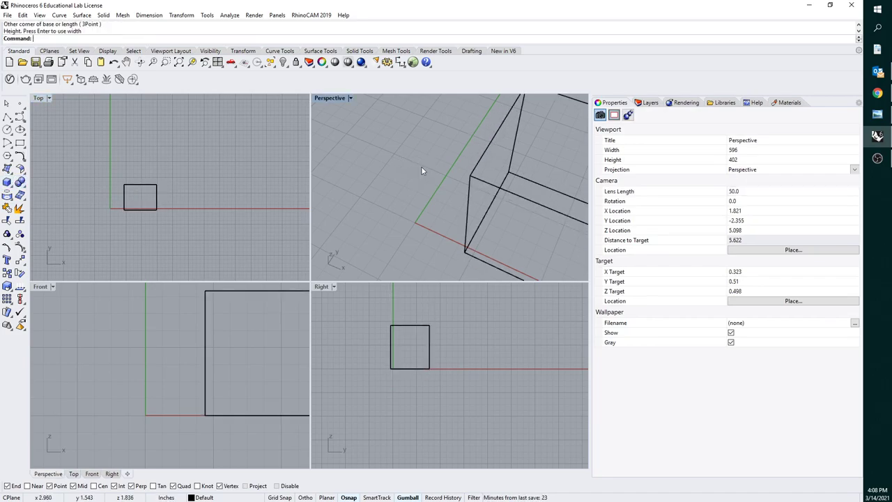
Step: Draw a second, narrower and taller box behind and to the right of the first one
{"action": "scroll", "coordinate": [421, 166], "scroll_direction": "down", "scroll_amount": 6}
{"action": "right_click_drag", "start_coordinate": [198, 184], "coordinate": [146, 208]}
{"action": "right_click", "coordinate": [130, 203]}
{"action": "left_click", "coordinate": [126, 201]}
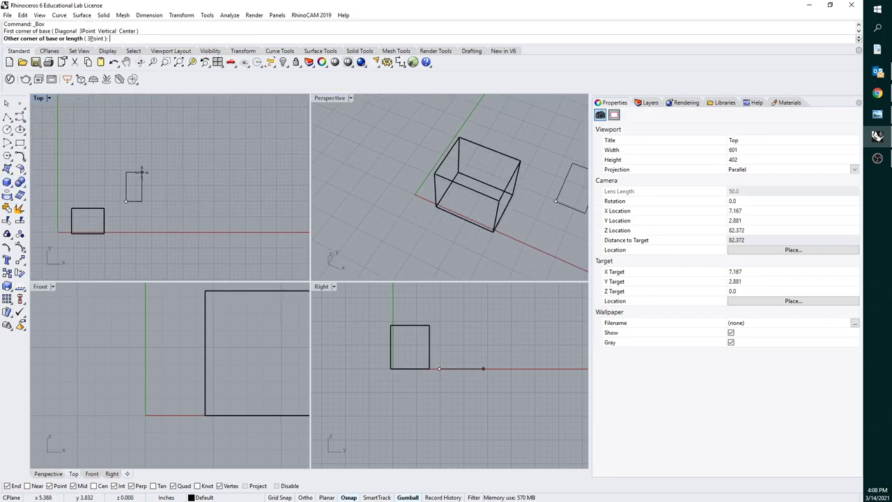
{"action": "left_click", "coordinate": [142, 173]}
{"action": "scroll", "coordinate": [481, 136], "scroll_direction": "down", "scroll_amount": 3}
{"action": "left_click", "coordinate": [480, 134]}
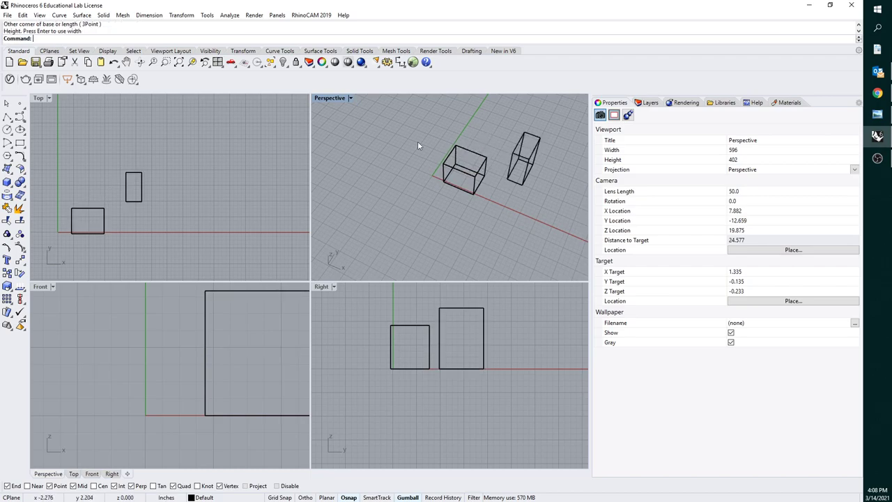
Step: Draw a third, very thin flat box behind the other two, near the Y axis
{"action": "right_click_drag", "start_coordinate": [71, 159], "coordinate": [82, 175]}
{"action": "key", "text": "Return"}
{"action": "left_click", "coordinate": [77, 173]}
{"action": "left_click", "coordinate": [120, 146]}
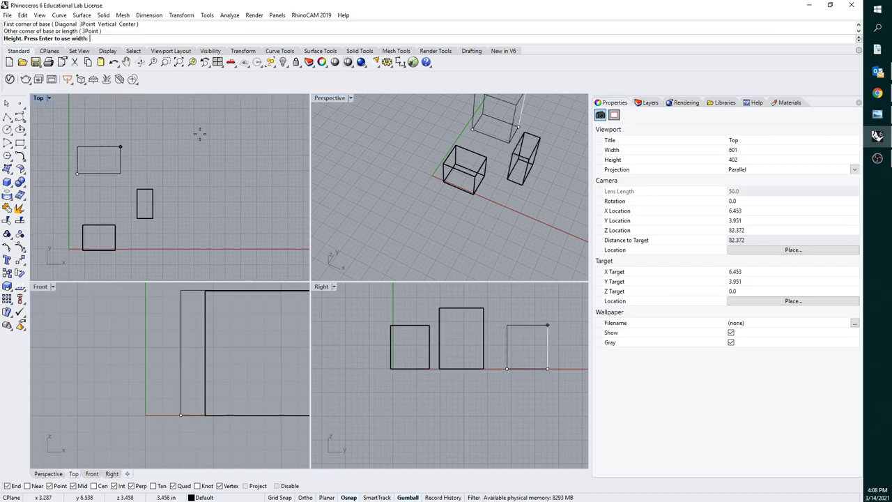
{"action": "left_click", "coordinate": [410, 140]}
{"action": "right_click_drag", "start_coordinate": [450, 146], "coordinate": [392, 168]}
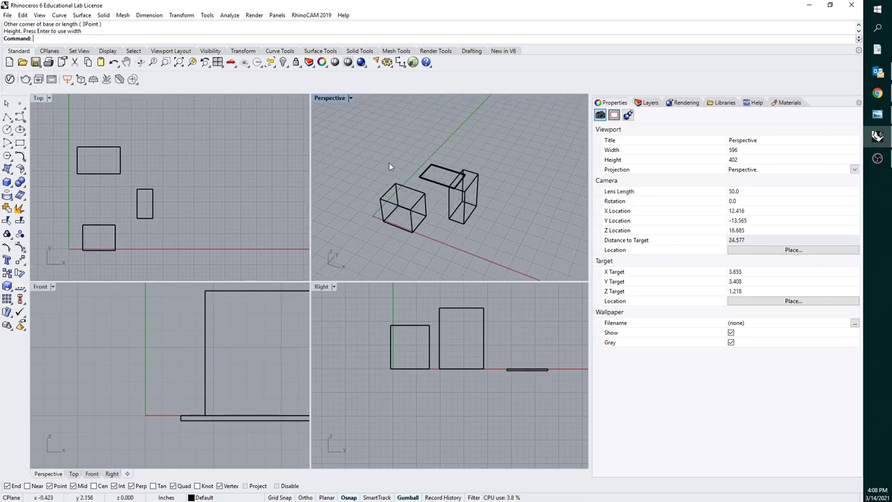
Step: Rotate all three boxes together by 45 degrees about the vertical axis in the Top view
{"action": "key", "text": "ctrl+a"}
{"action": "right_click_drag", "start_coordinate": [163, 176], "coordinate": [212, 179]}
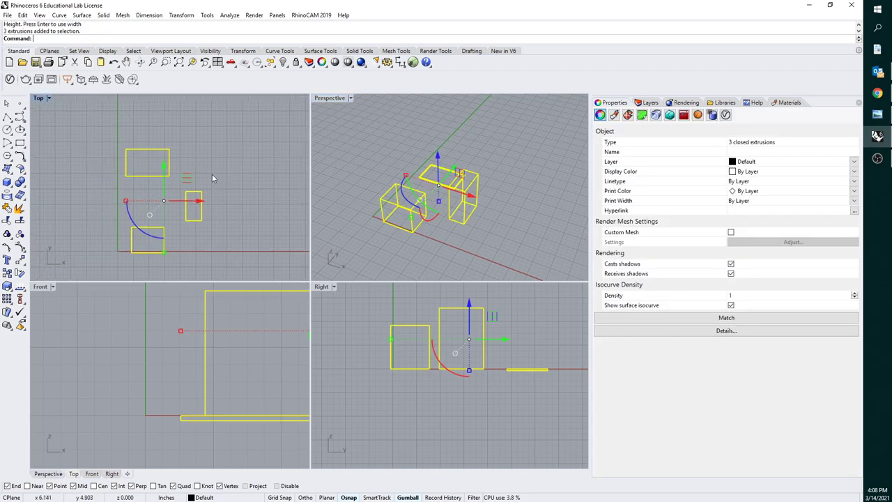
{"action": "left_click", "coordinate": [137, 226]}
{"action": "type", "text": "45"}
{"action": "key", "text": "Return"}
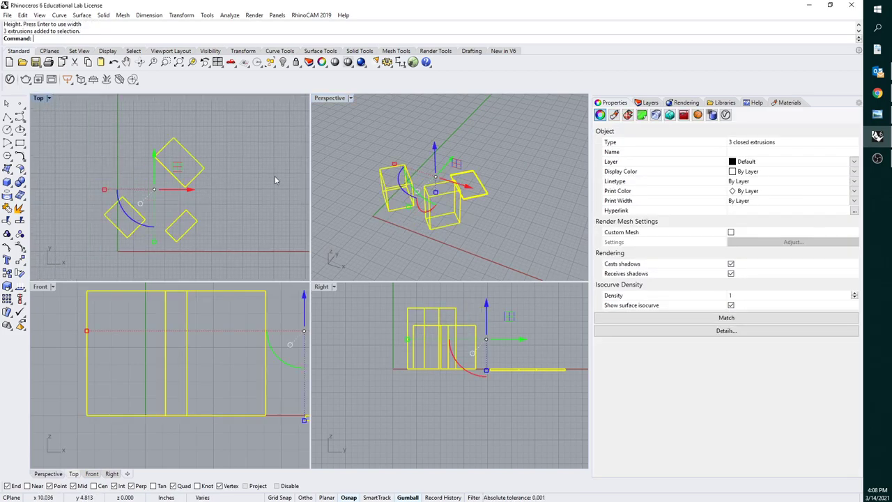
Step: Shear all three boxes by 15 degrees in the Right view, from their lower front corner with a horizontal reference along the ground line
{"action": "right_click_drag", "start_coordinate": [395, 290], "coordinate": [385, 313]}
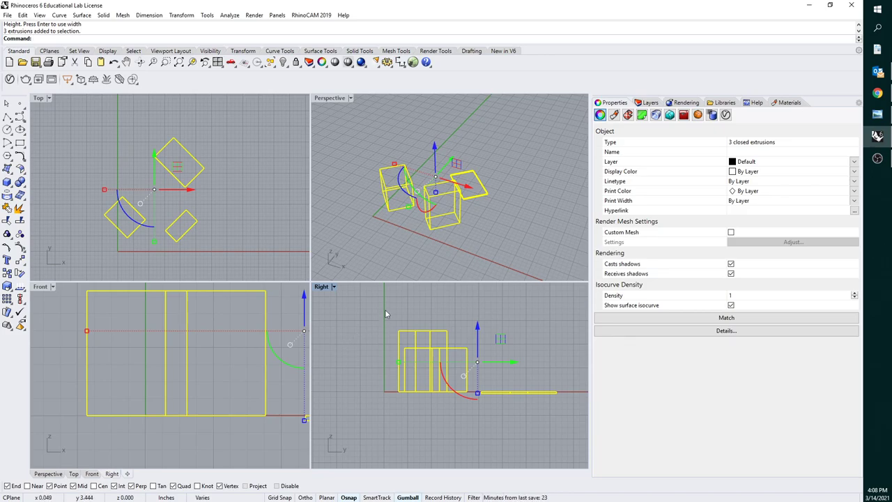
{"action": "key", "text": "Return"}
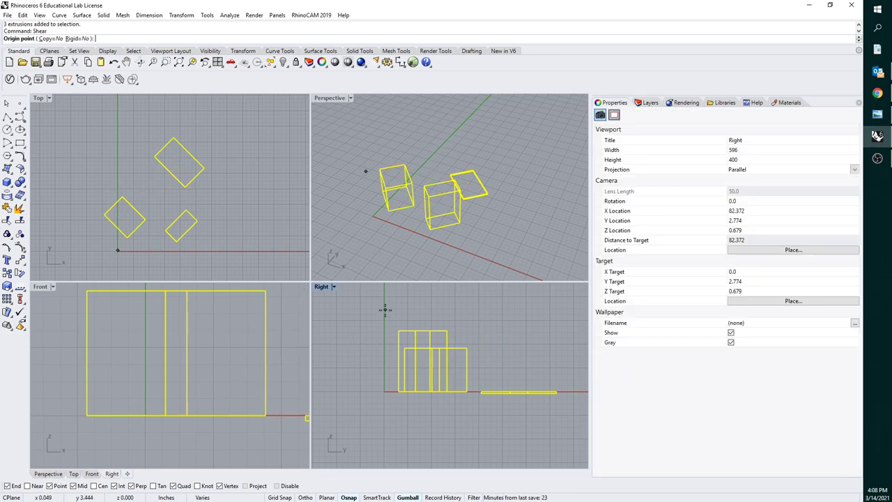
{"action": "left_click", "coordinate": [399, 393]}
{"action": "scroll", "coordinate": [324, 360], "scroll_direction": "down", "scroll_amount": 3}
{"action": "scroll", "coordinate": [325, 357], "scroll_direction": "down", "scroll_amount": 2}
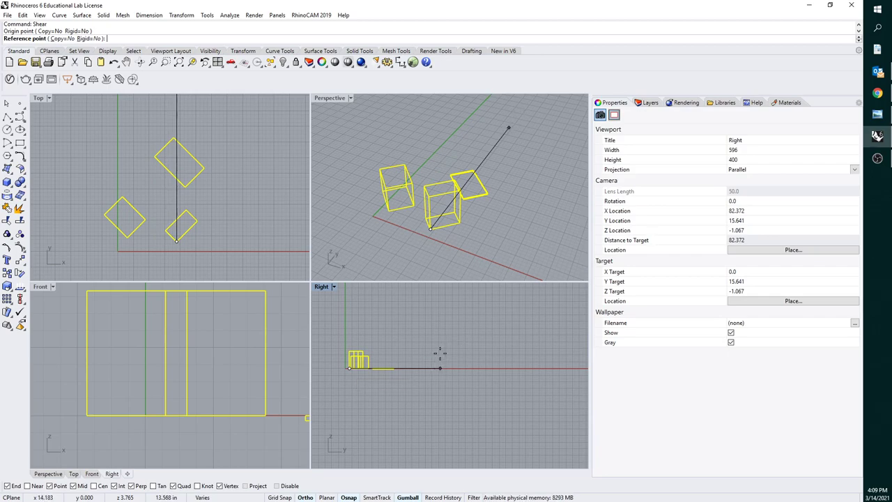
{"action": "left_click", "coordinate": [439, 353]}
{"action": "type", "text": "15"}
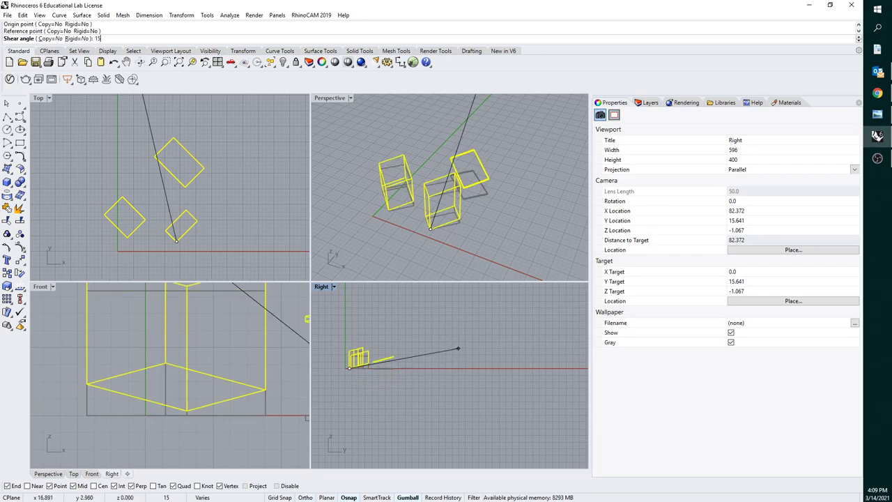
{"action": "key", "text": "Return"}
{"action": "scroll", "coordinate": [140, 335], "scroll_direction": "down", "scroll_amount": 4}
{"action": "scroll", "coordinate": [140, 334], "scroll_direction": "down", "scroll_amount": 4}
{"action": "left_click", "coordinate": [164, 363]}
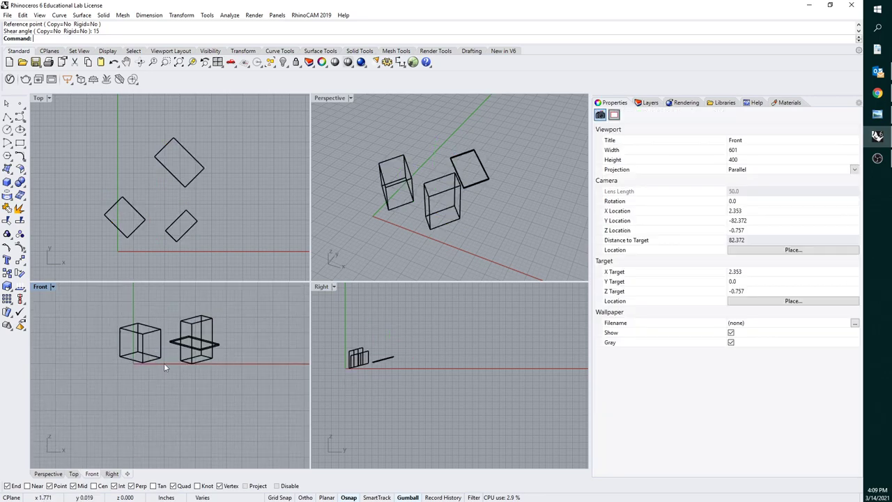
Step: Set the Perspective view to Shaded display and inspect the three sheared boxes from several angles
{"action": "scroll", "coordinate": [158, 342], "scroll_direction": "up", "scroll_amount": 4}
{"action": "right_click_drag", "start_coordinate": [157, 341], "coordinate": [182, 352]}
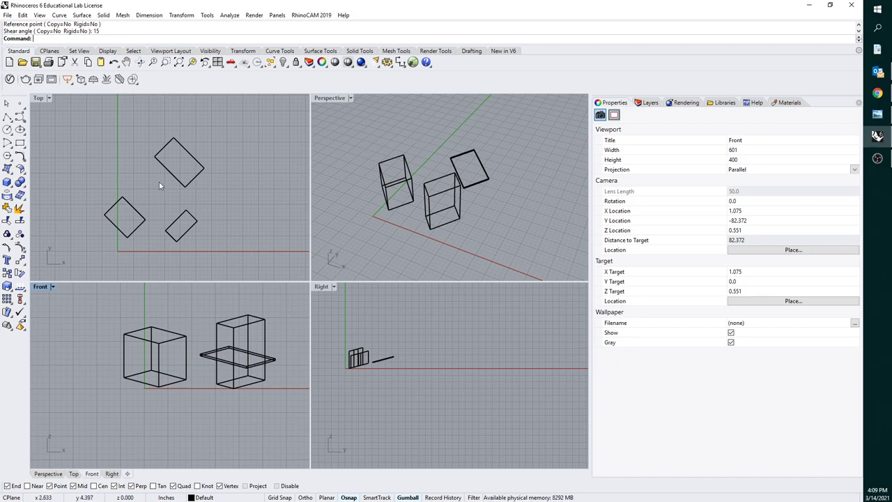
{"action": "right_click_drag", "start_coordinate": [333, 354], "coordinate": [358, 368]}
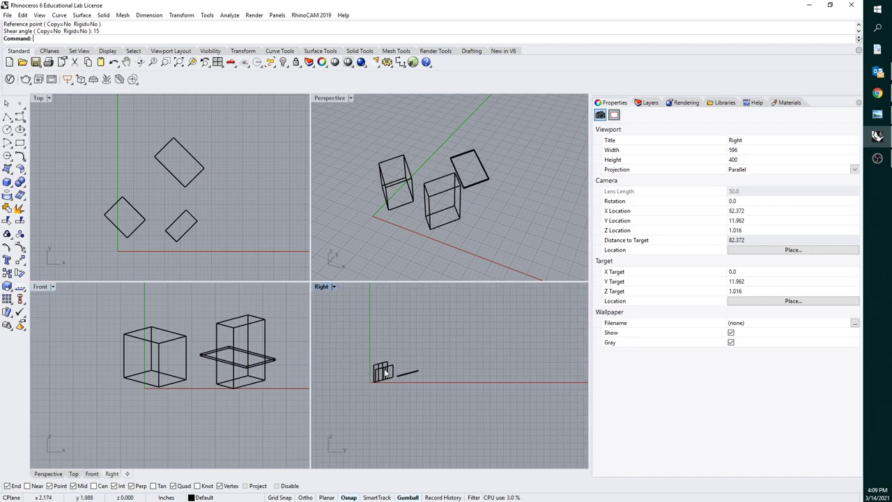
{"action": "scroll", "coordinate": [388, 372], "scroll_direction": "up", "scroll_amount": 5}
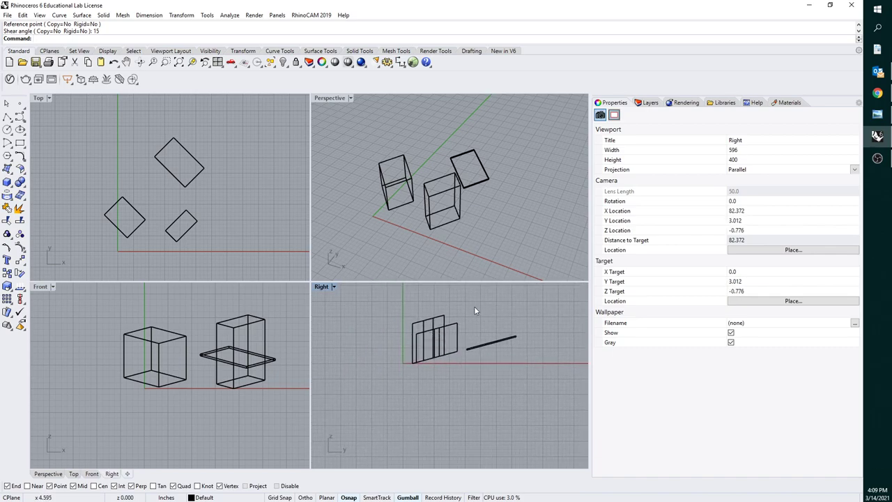
{"action": "left_click", "coordinate": [333, 98]}
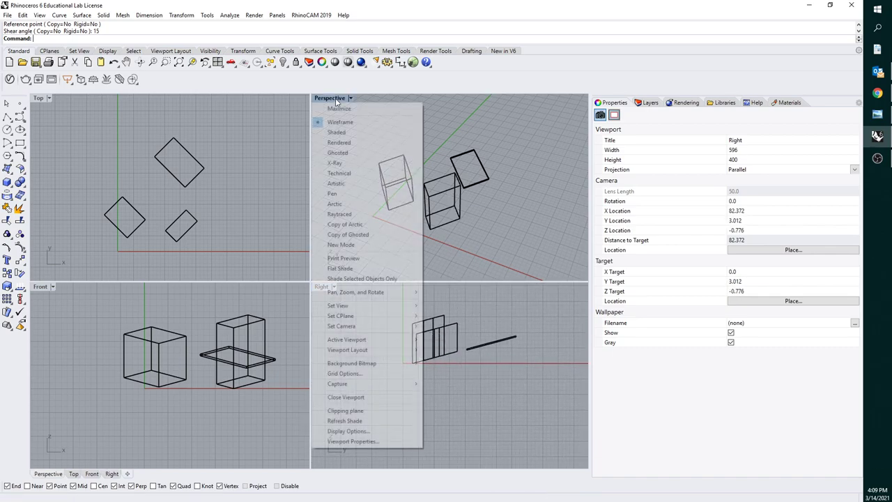
{"action": "left_click", "coordinate": [342, 133]}
{"action": "mouse_move", "coordinate": [400, 247]}
{"action": "right_mouse_down"}
{"action": "mouse_move", "coordinate": [410, 165]}
{"action": "mouse_move", "coordinate": [404, 202]}
{"action": "mouse_move", "coordinate": [399, 179]}
{"action": "right_mouse_up"}
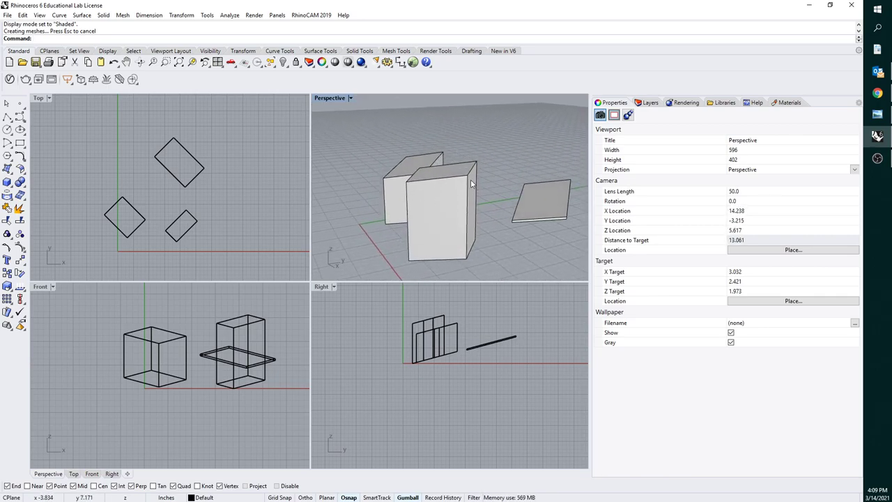
{"action": "mouse_move", "coordinate": [442, 142]}
{"action": "right_mouse_down"}
{"action": "mouse_move", "coordinate": [419, 175]}
{"action": "mouse_move", "coordinate": [460, 175]}
{"action": "mouse_move", "coordinate": [428, 224]}
{"action": "right_mouse_up"}
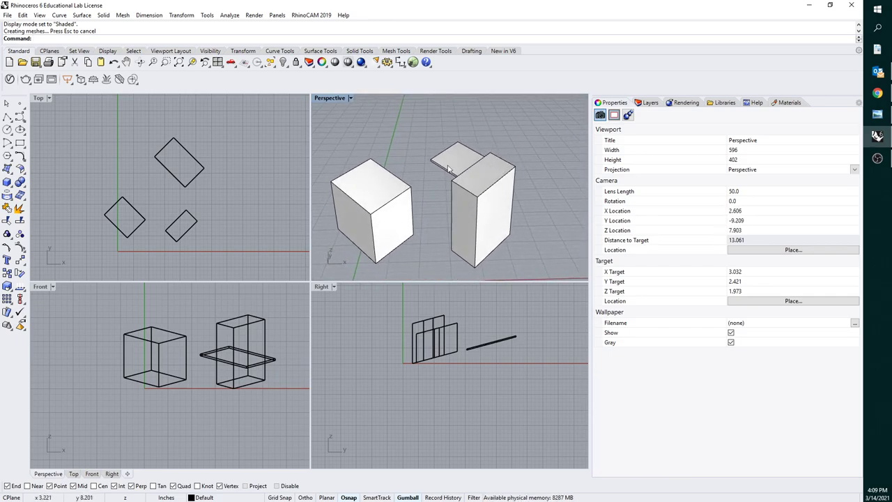